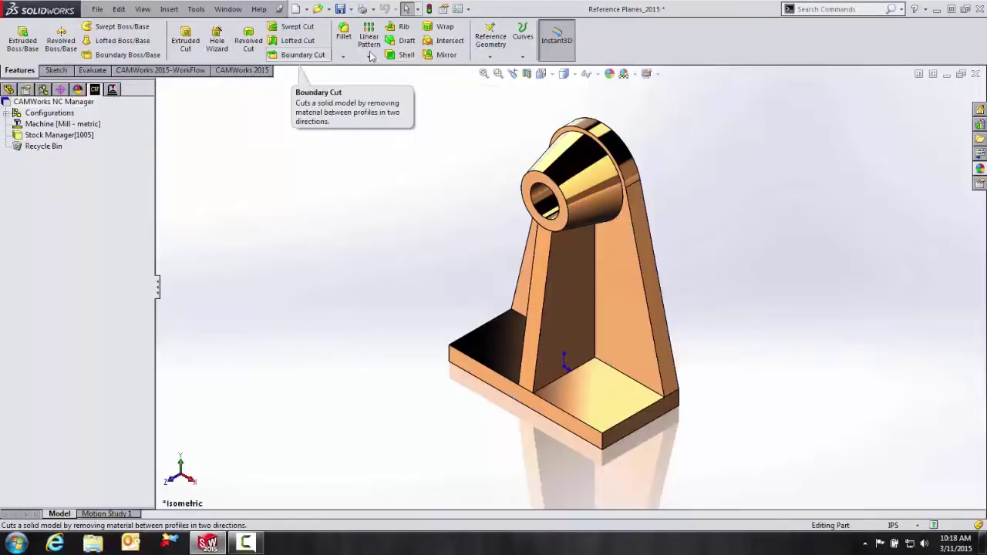
Step: Start and cancel a reference Plane, then search the commands for 'planes'
left_click(487, 57)
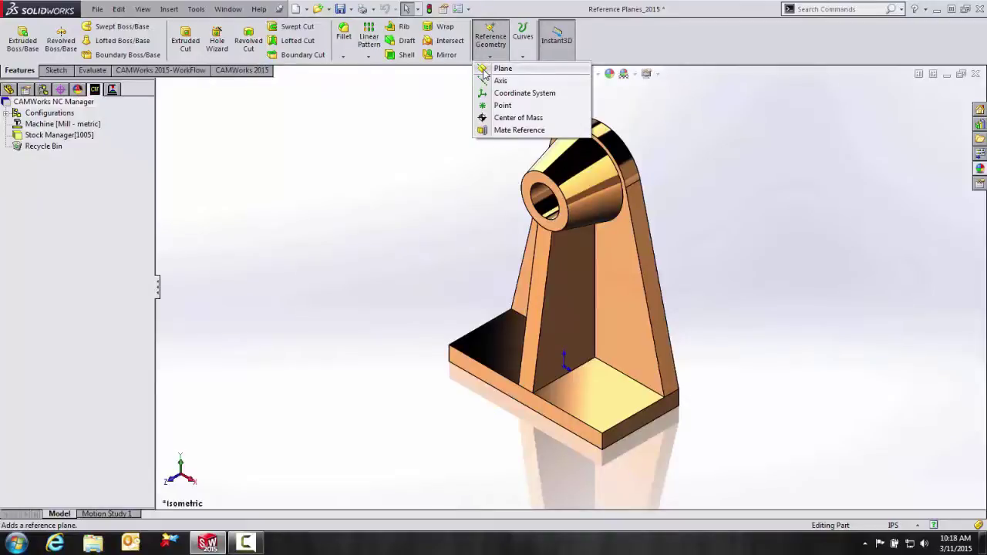
left_click(503, 68)
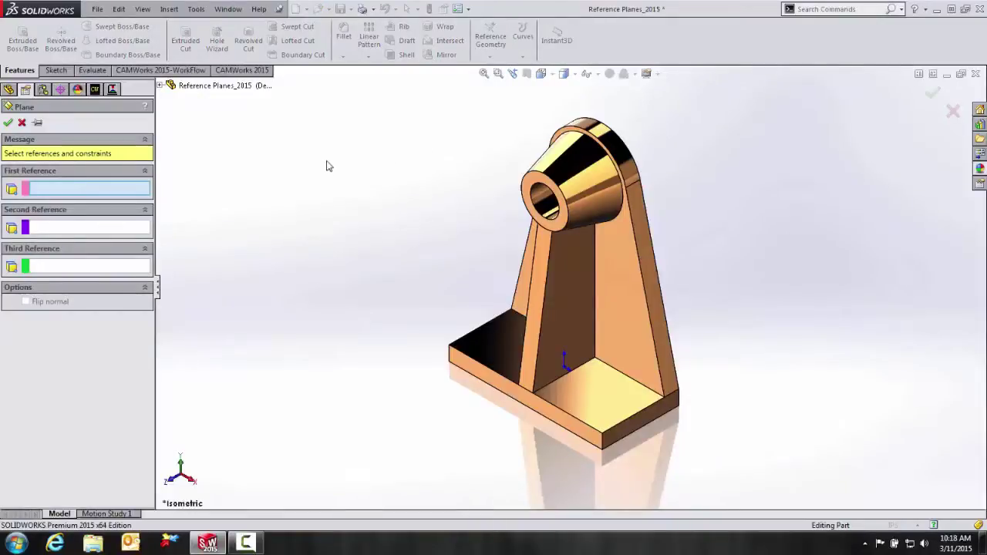
left_click(22, 122)
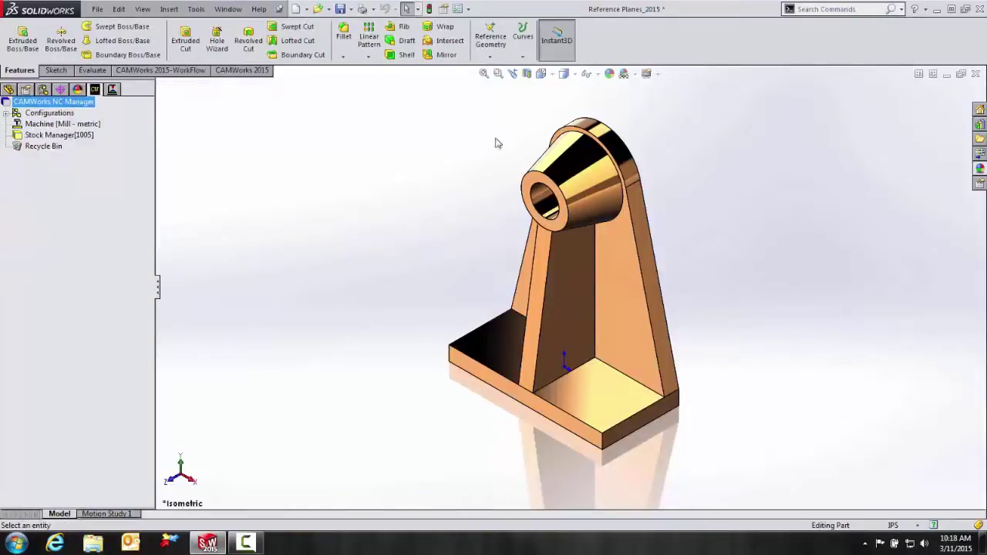
left_click(820, 10)
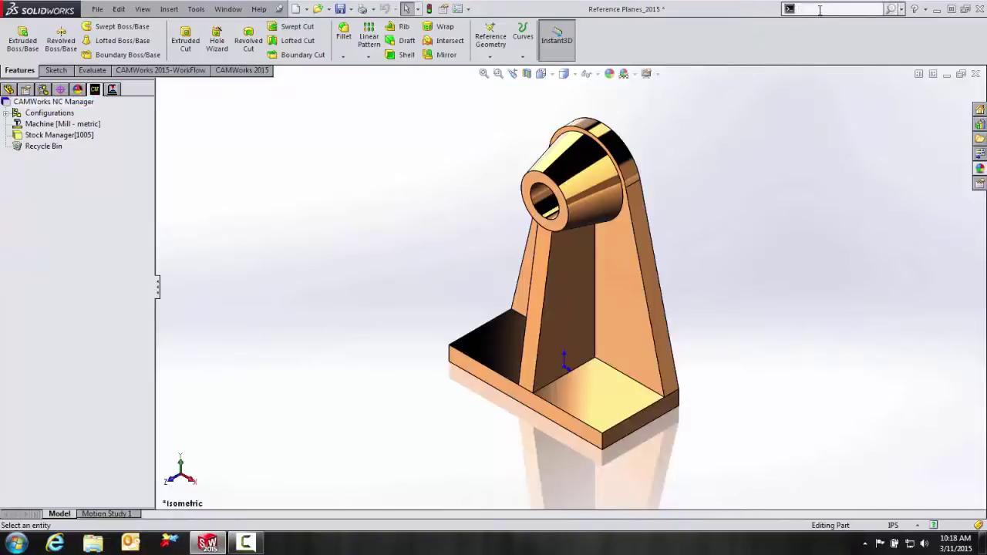
type("planes")
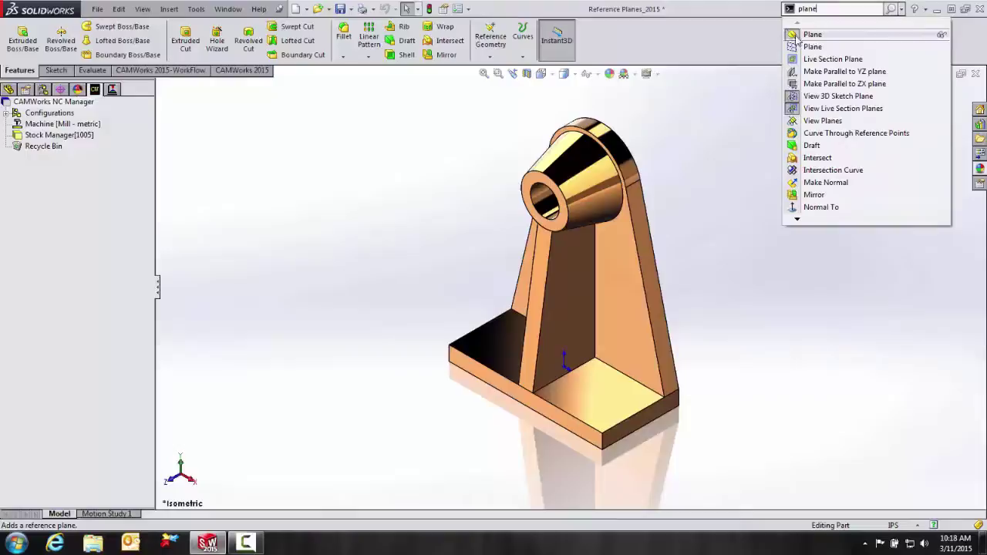
Step: Launch Plane from the search results and activate its second and third reference boxes
left_click(792, 37)
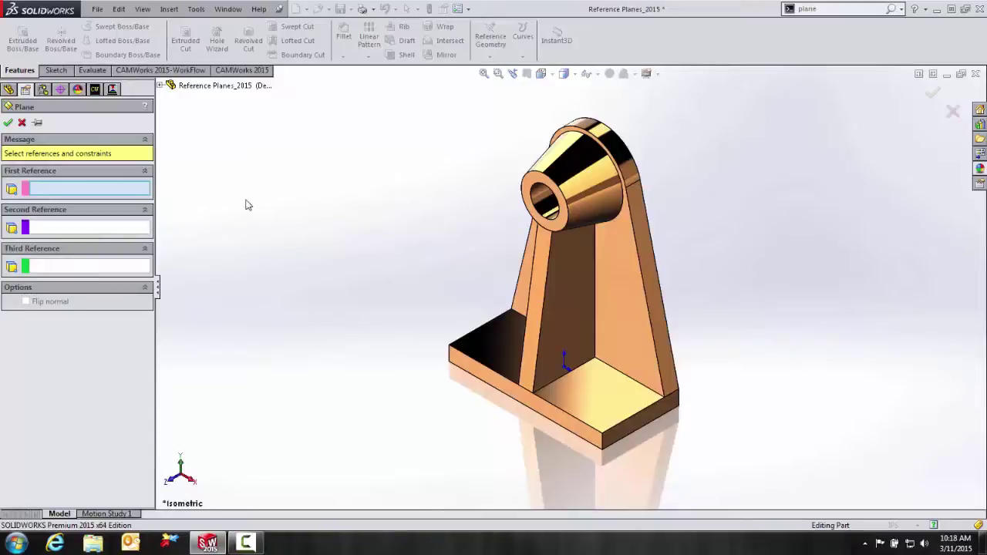
left_click(122, 228)
left_click(108, 268)
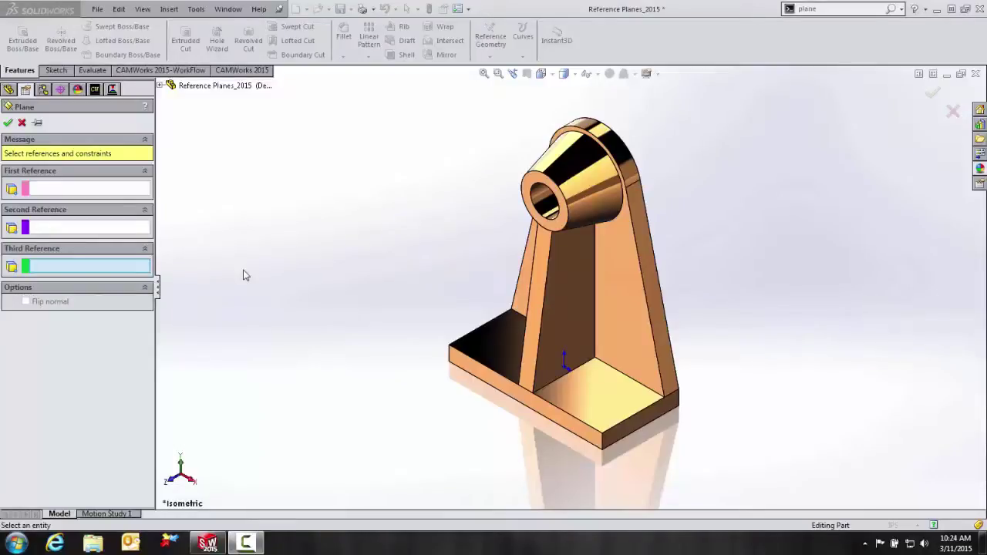
Step: Ctrl-drag the Front plane from the feature tree to make a plane offset 2 in
left_click(23, 123)
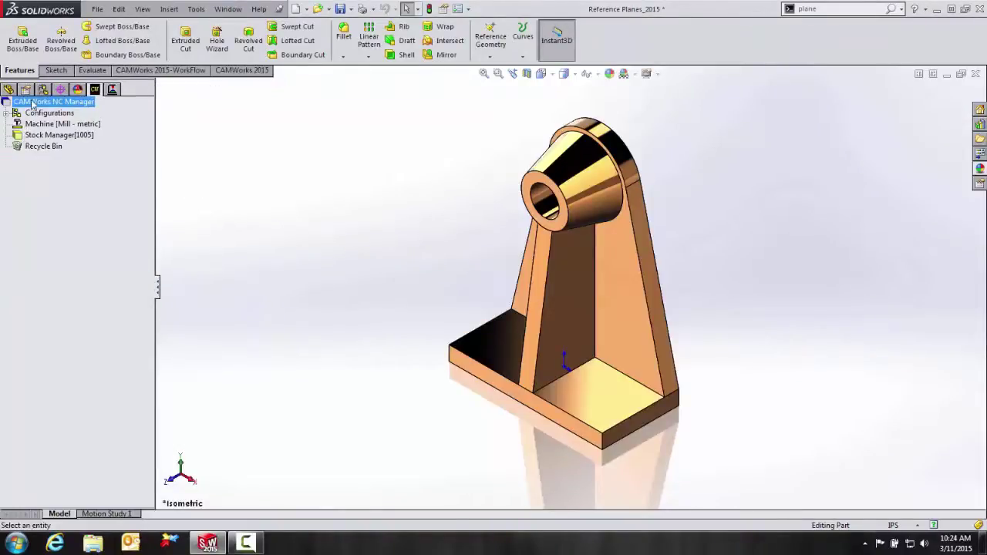
left_click(8, 90)
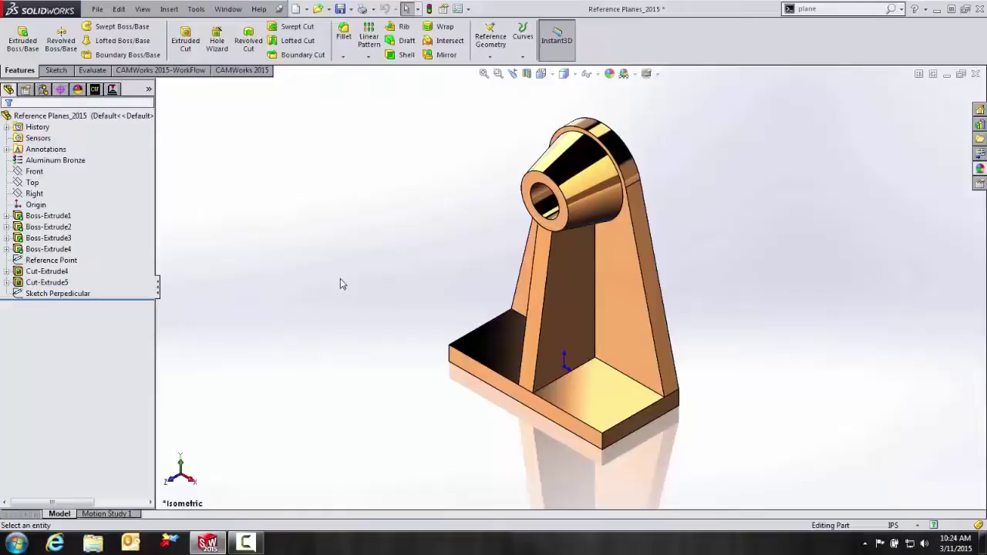
left_click(37, 173)
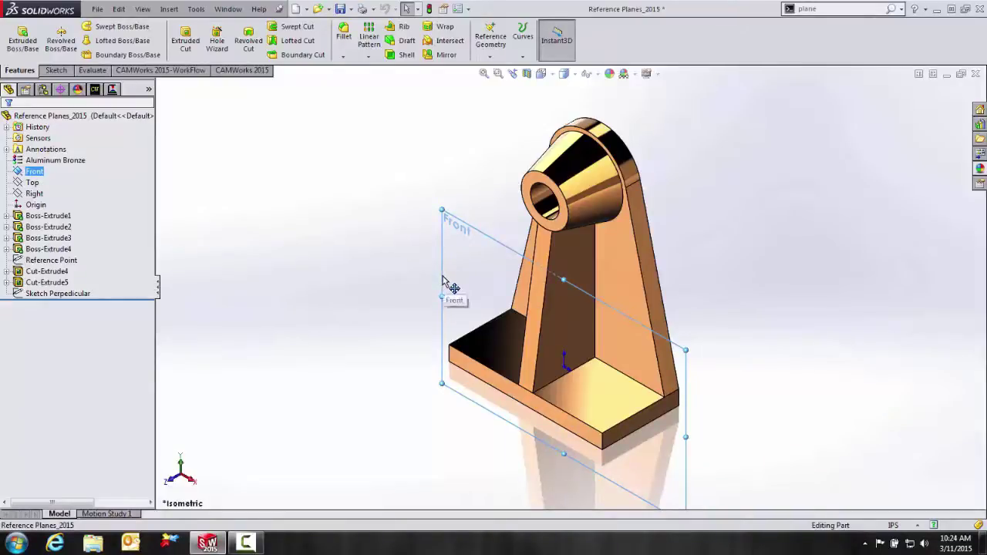
left_click_drag(451, 287, 379, 321, "ctrl")
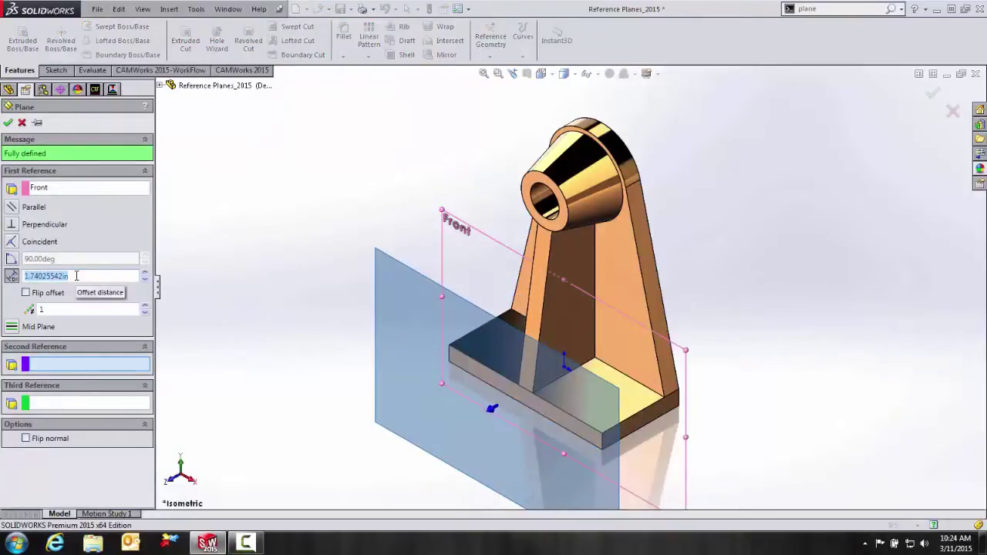
type("2")
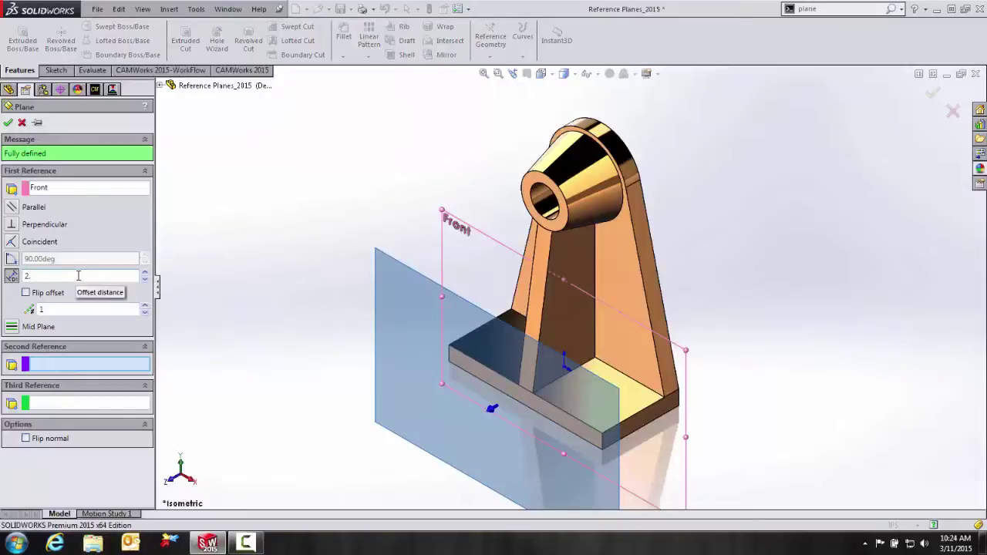
key("Return")
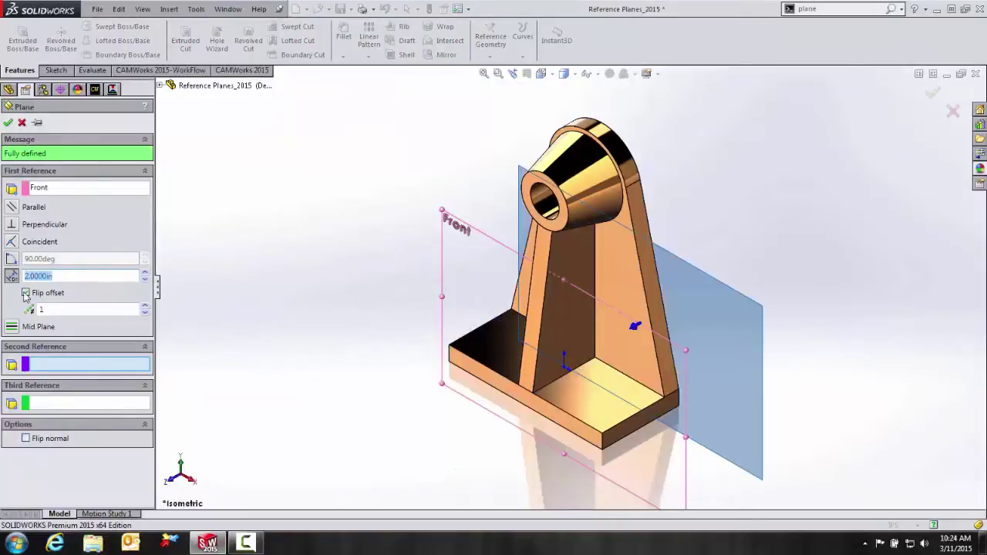
Step: Settle the offset direction, set the number of planes to 2, and create Plane1 and Plane2
left_click(26, 294)
left_click(26, 293)
left_click(26, 294)
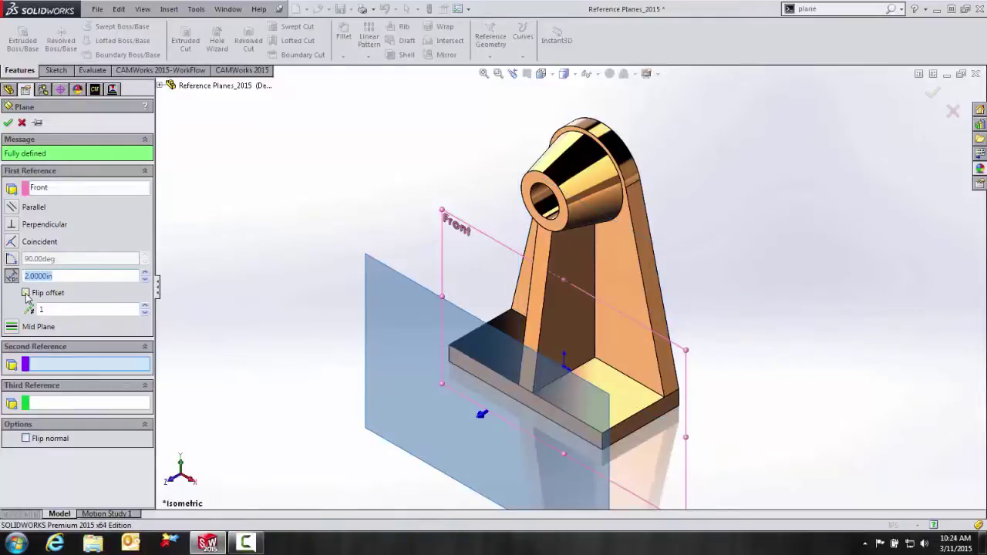
left_click(26, 294)
left_click(26, 294)
scroll(474, 455, "up", 2)
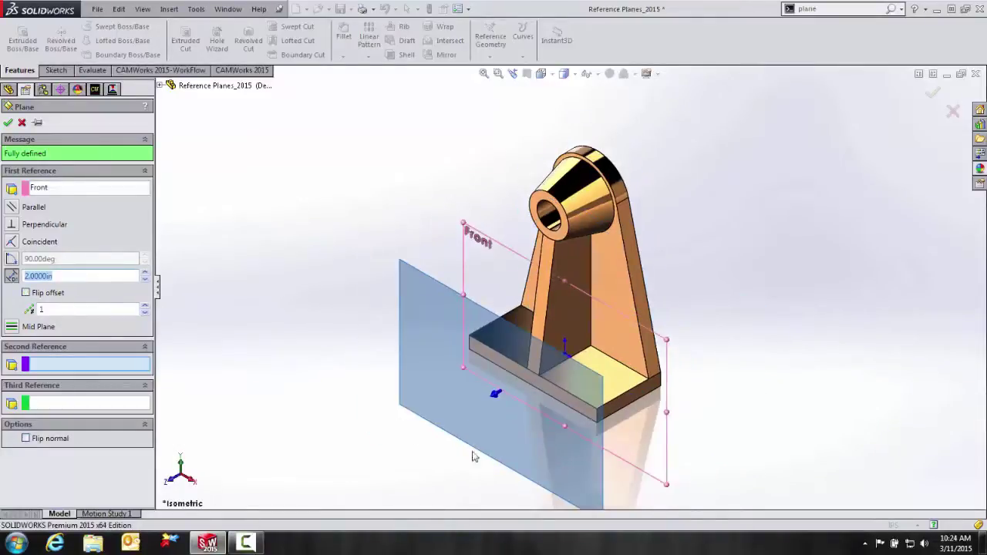
left_click(144, 306)
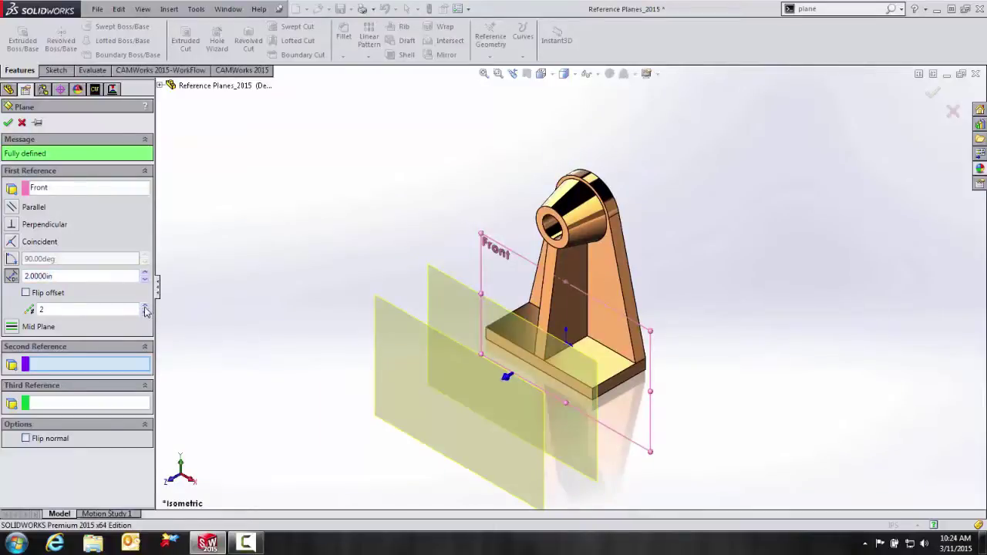
left_click(144, 306)
left_click(144, 306)
left_click(144, 313)
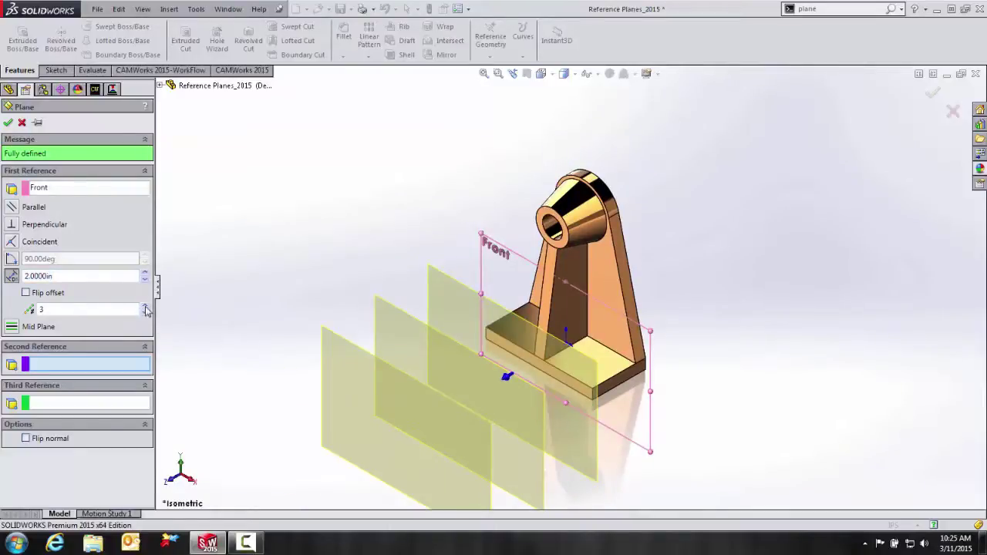
left_click(144, 313)
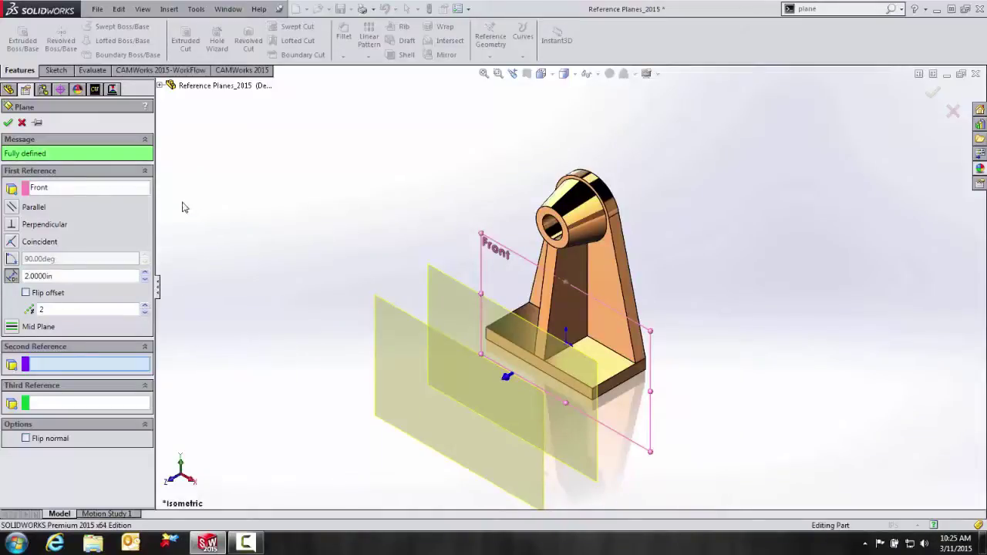
left_click(8, 125)
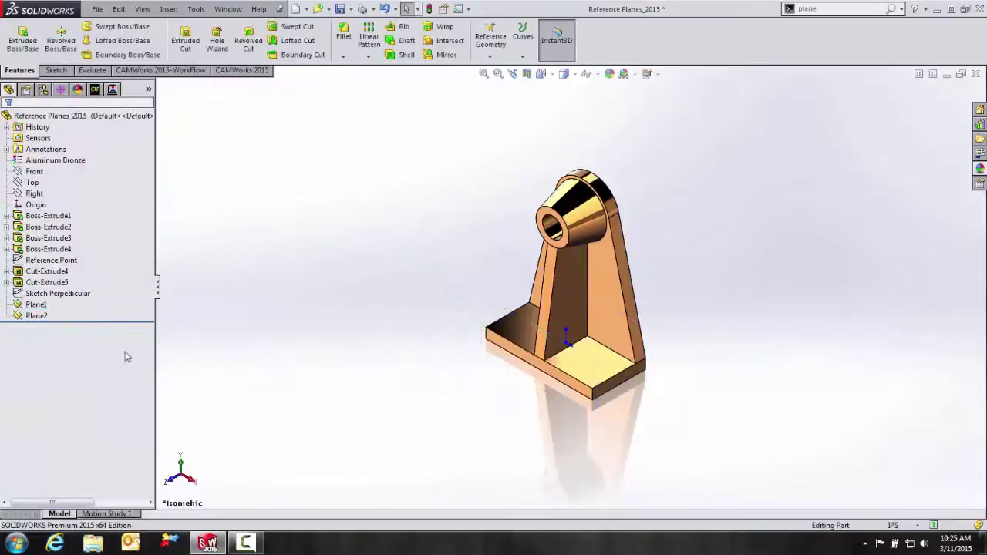
Step: Turn on View Planes so Plane1 and Plane2 show in front of the bracket's base
left_click(36, 304)
left_click(38, 315, "ctrl")
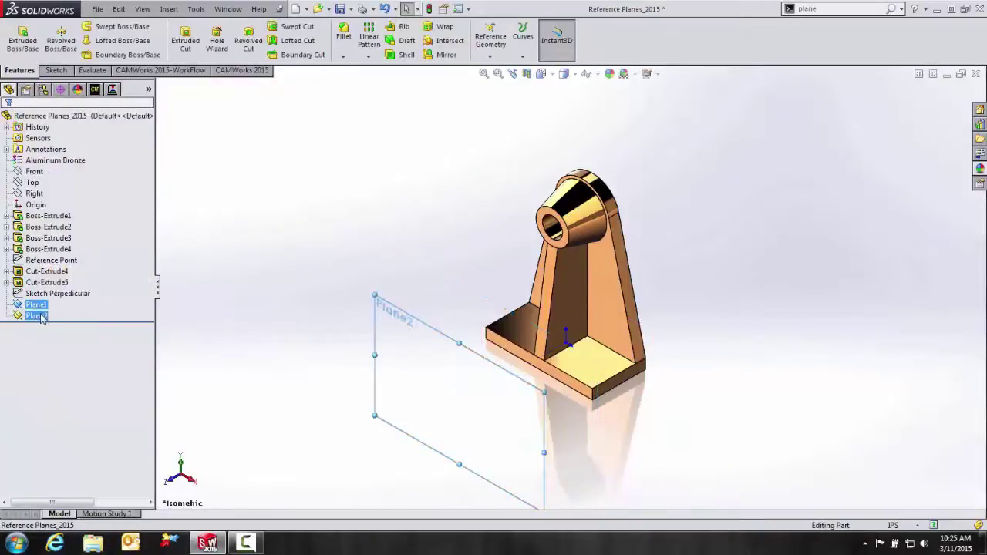
left_click(278, 285)
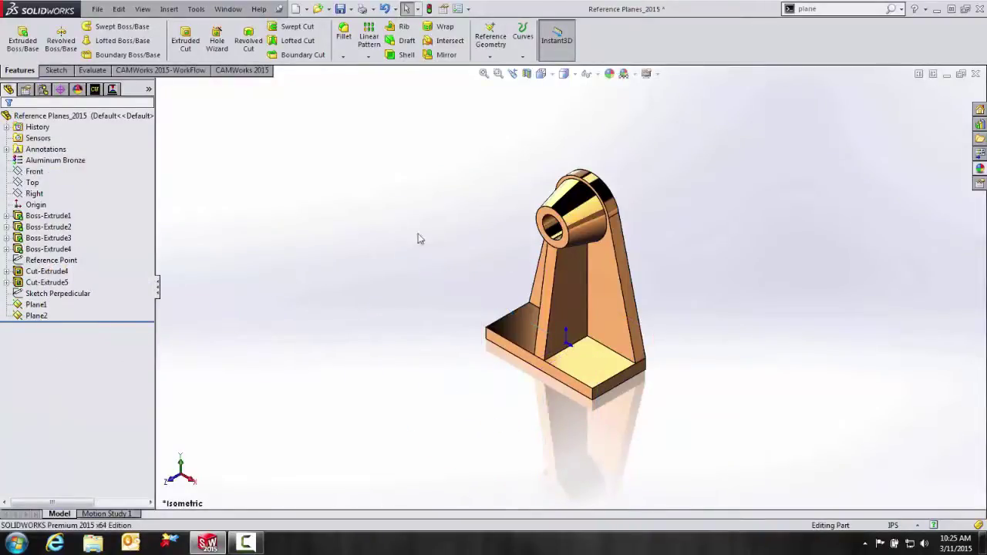
left_click(598, 75)
left_click(588, 90)
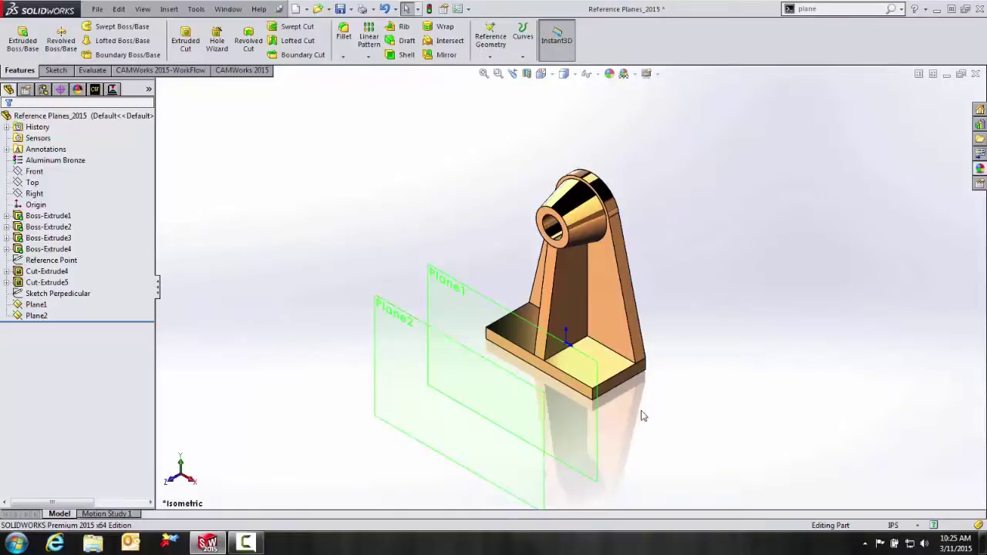
scroll(643, 409, "down", 4)
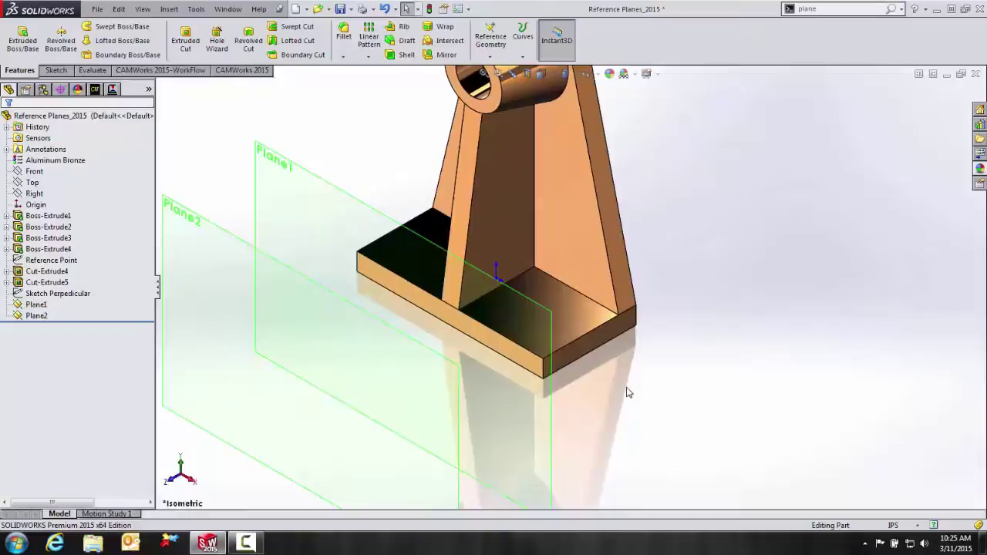
Step: Create Plane3 offset 1.0000 in outward from the base's front face
left_click(500, 52)
left_click(501, 70)
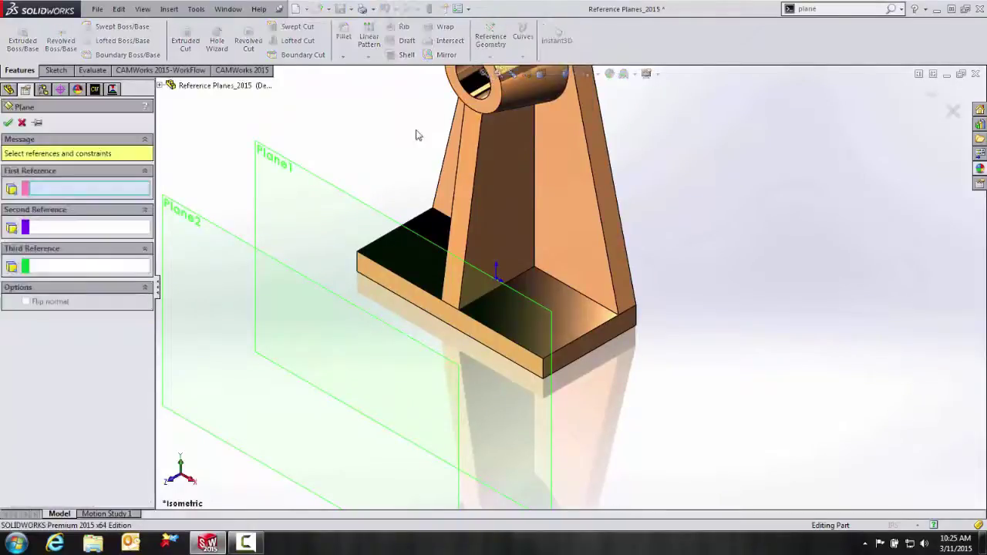
left_click(591, 351)
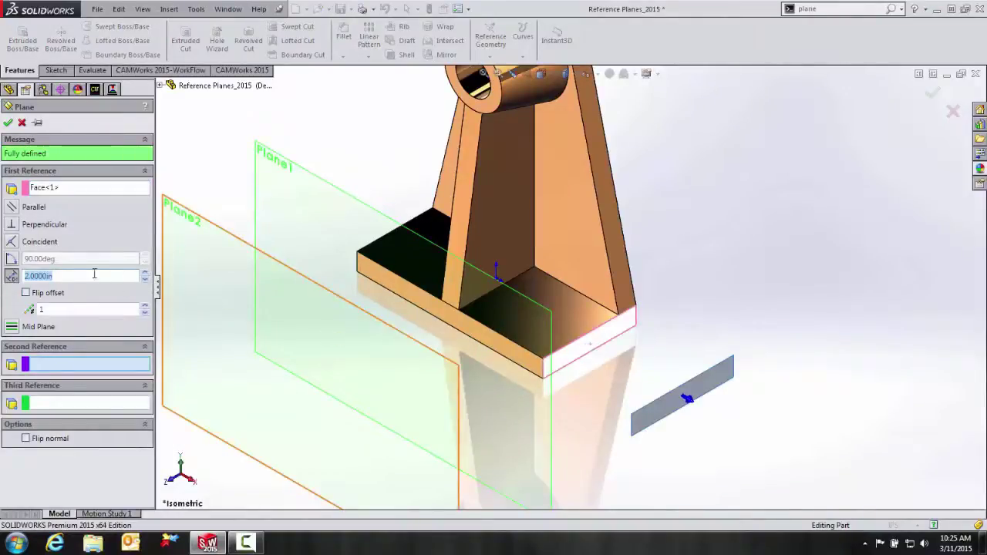
type("1")
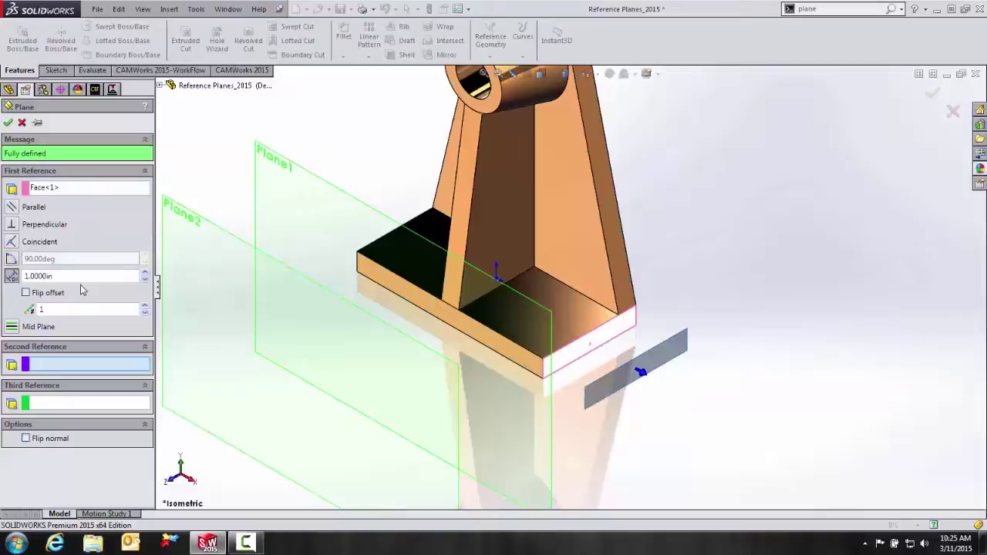
left_click(26, 293)
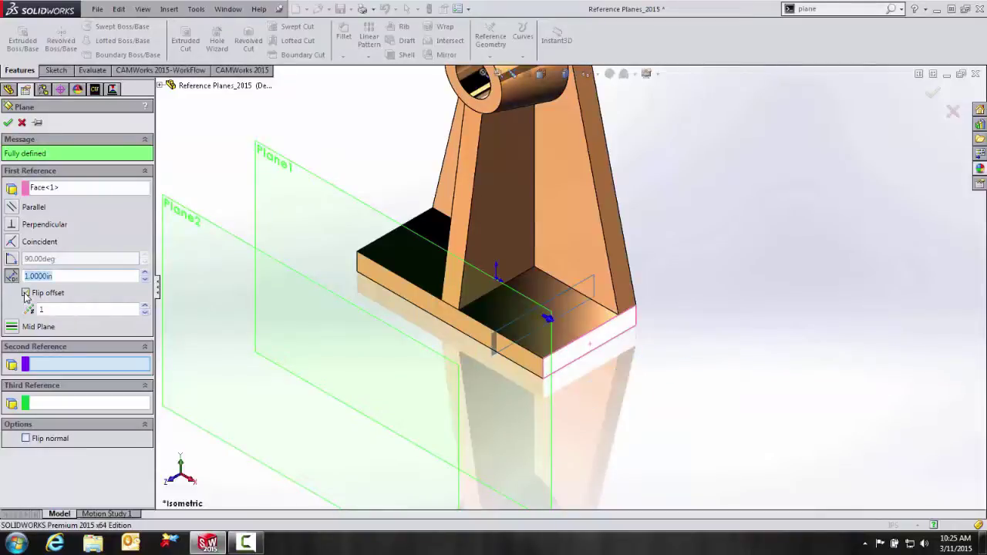
left_click(25, 293)
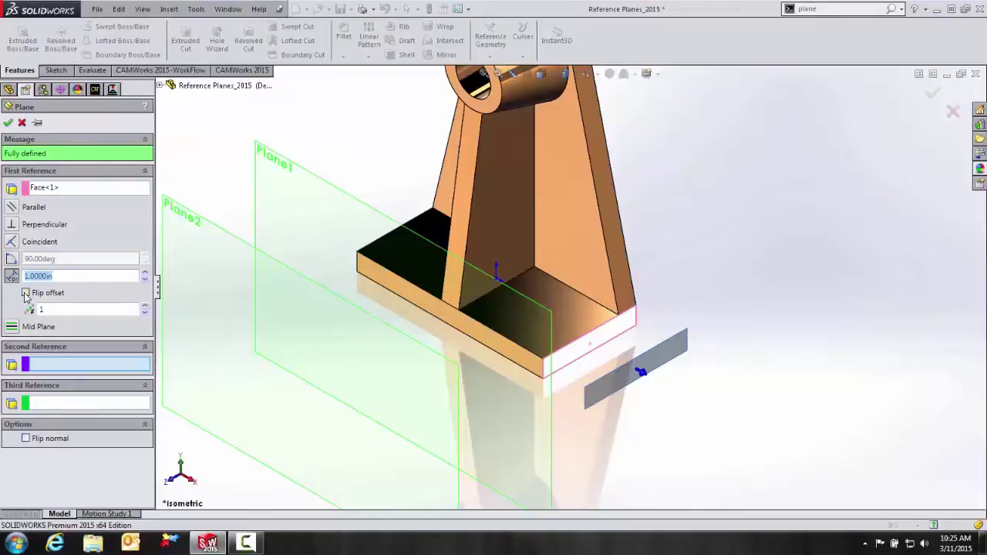
left_click(26, 293)
left_click(26, 293)
left_click(8, 123)
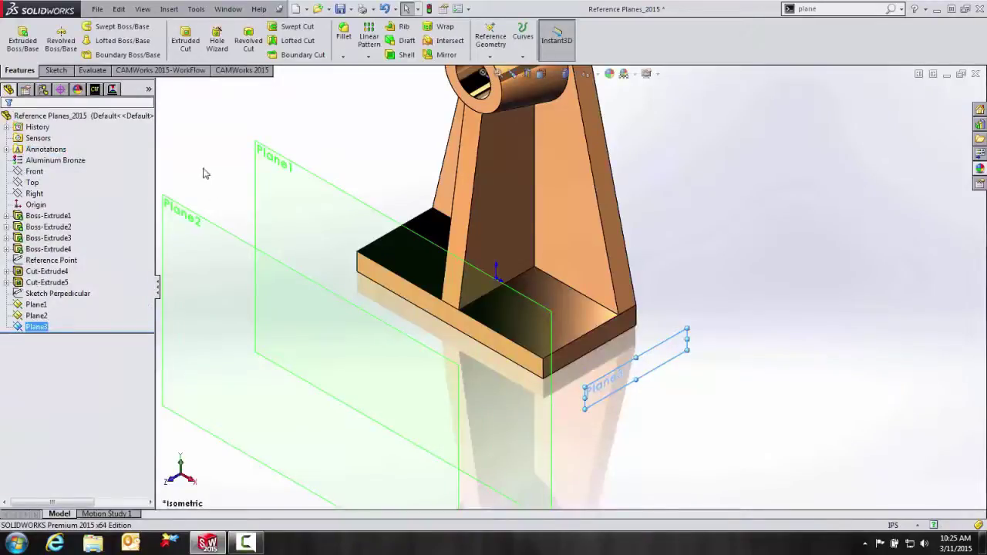
Step: Hide Plane1, Plane2 and Plane3 through their feature tree context toolbars
scroll(248, 243, "up", 3)
scroll(594, 420, "up", 1)
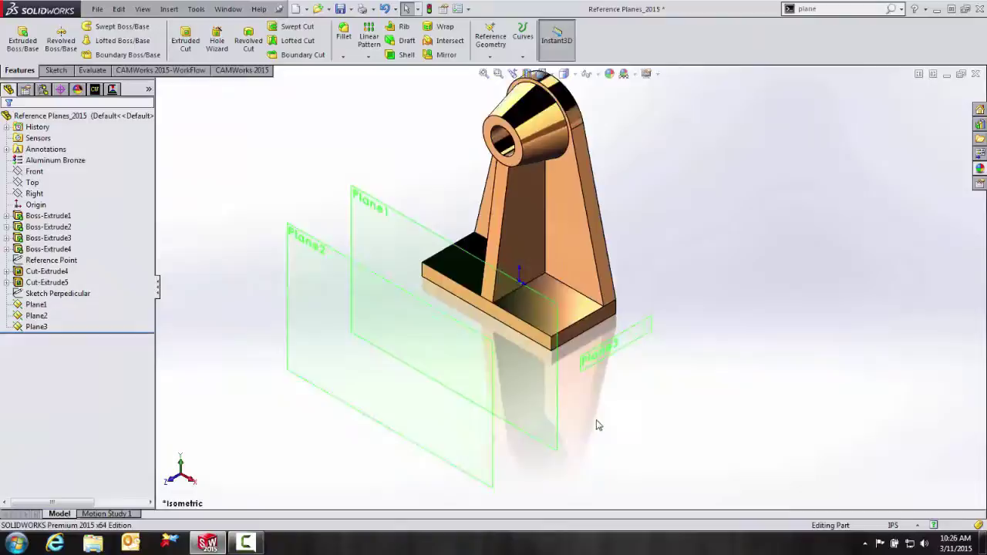
scroll(594, 423, "down", 3)
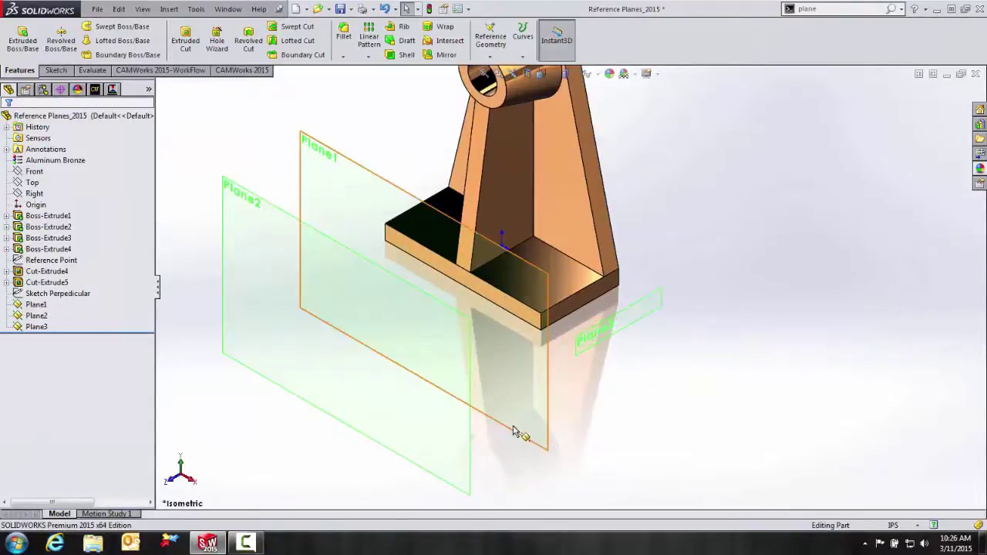
right_click(38, 307)
left_click(63, 288)
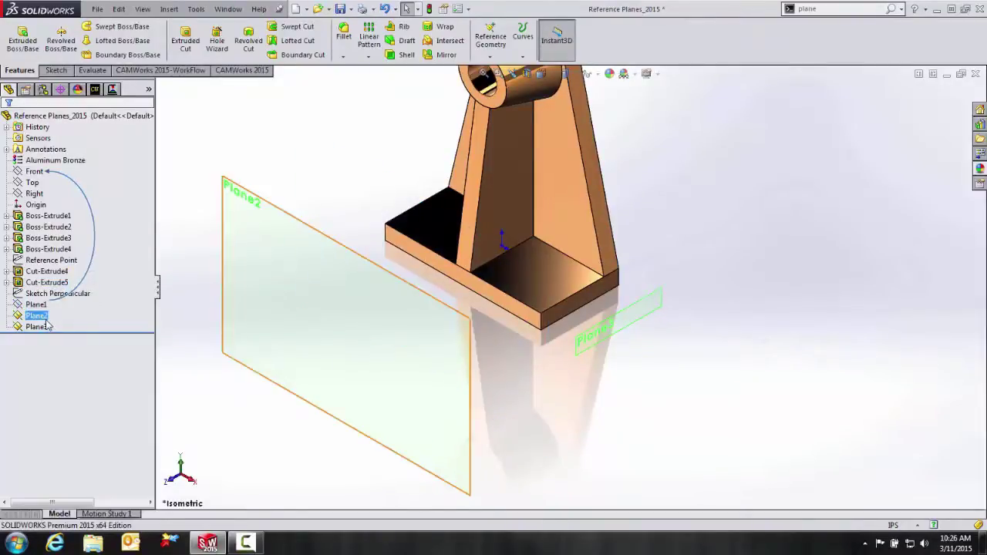
right_click(45, 317)
left_click(69, 302)
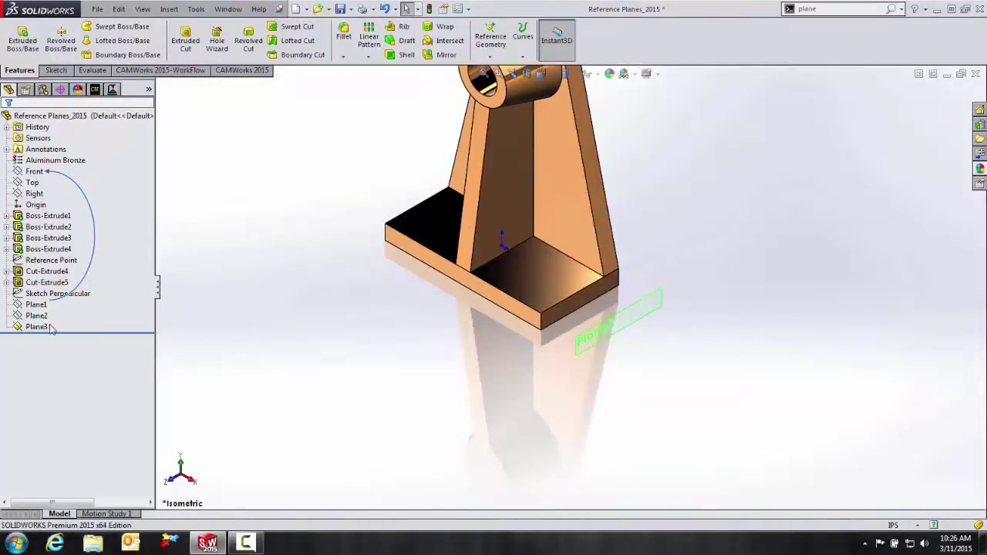
right_click(35, 327)
left_click(61, 301)
Step: Start a new plane referencing the base's top face and its front top edge
right_click(298, 289)
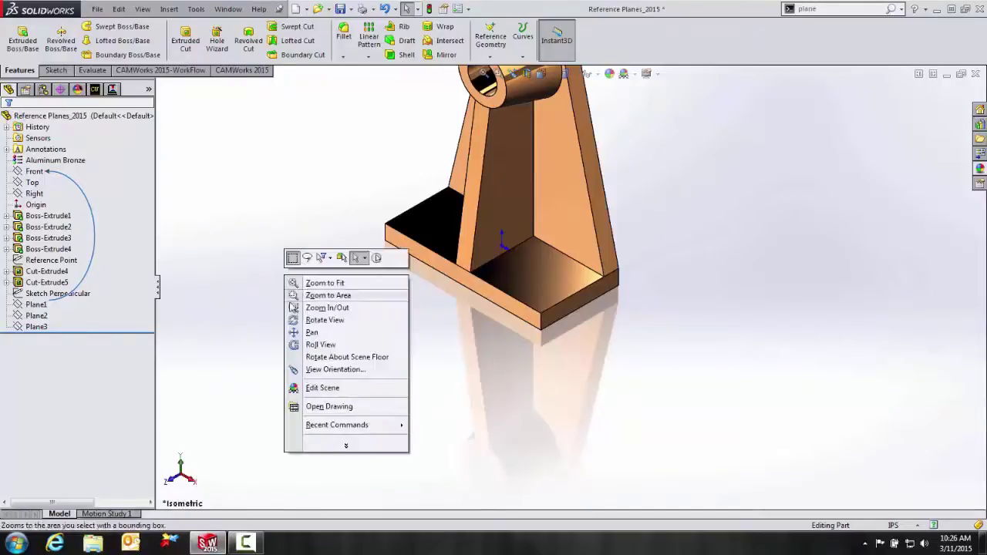
mouse_move(314, 427)
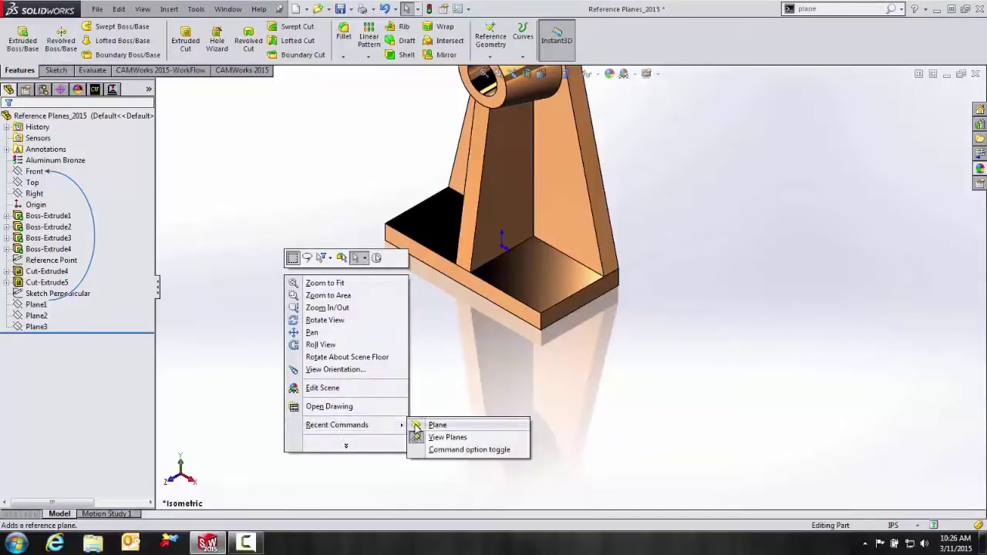
left_click(435, 425)
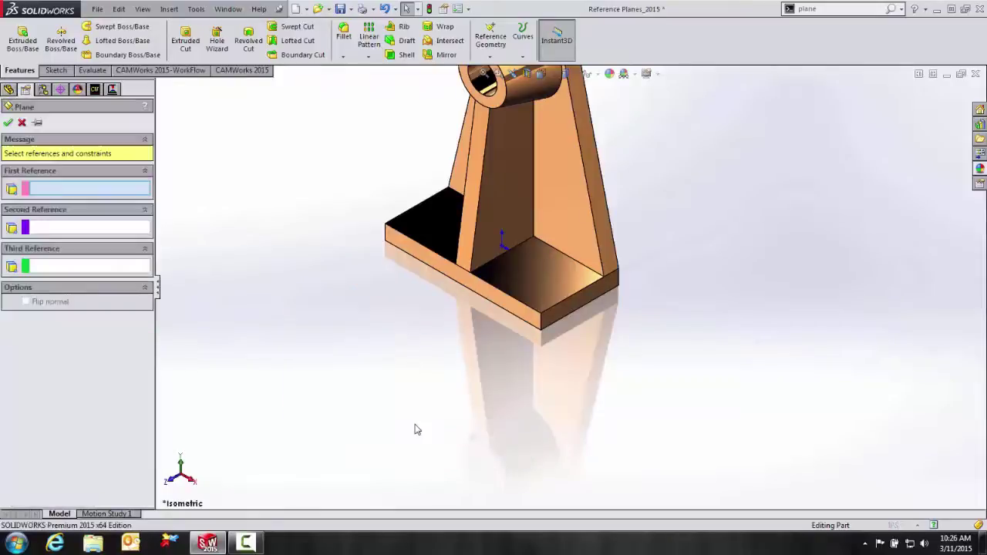
left_click(522, 289)
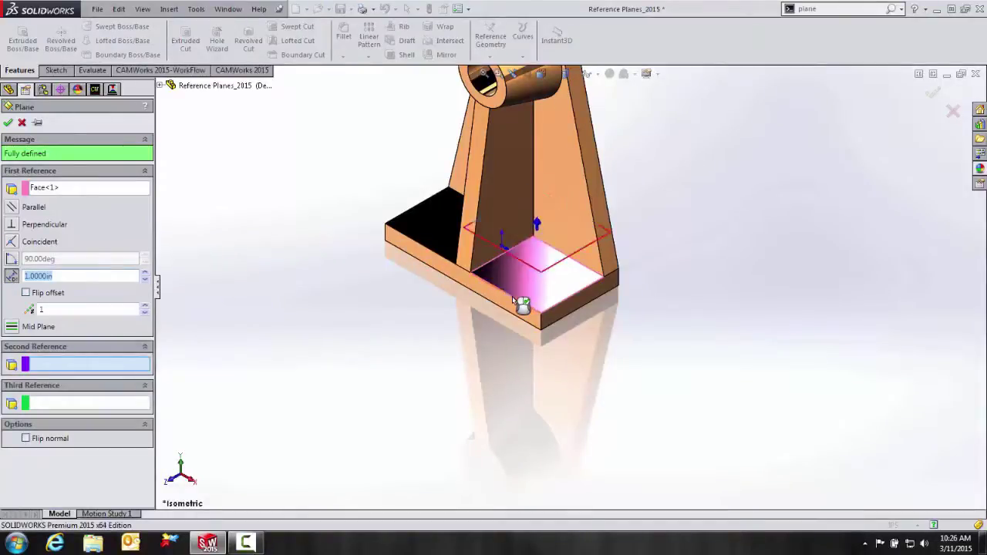
left_click(522, 303)
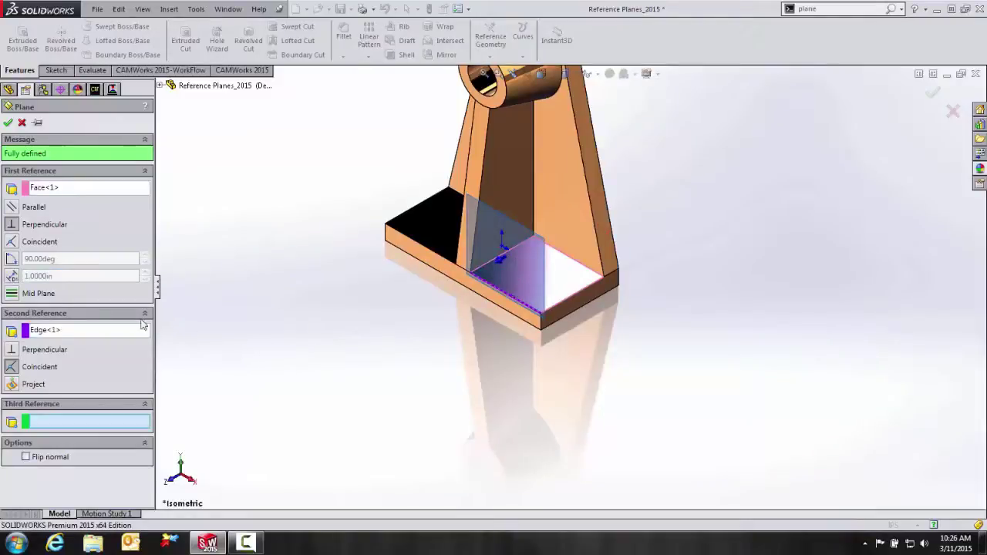
Step: Set the plane At Angle 75°, settle its flip direction, and create Plane4
left_click(11, 260)
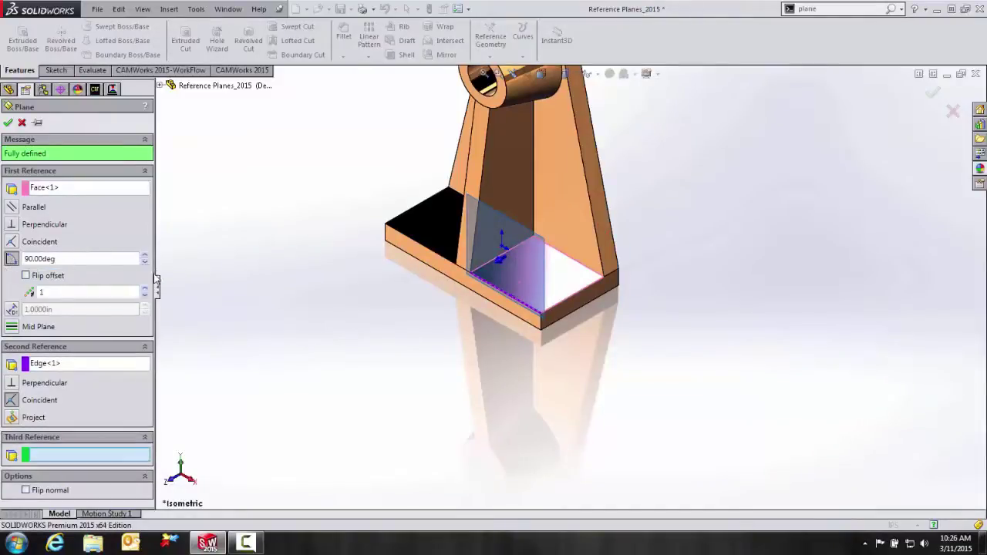
left_click(145, 262)
left_click(145, 262)
left_click(145, 262)
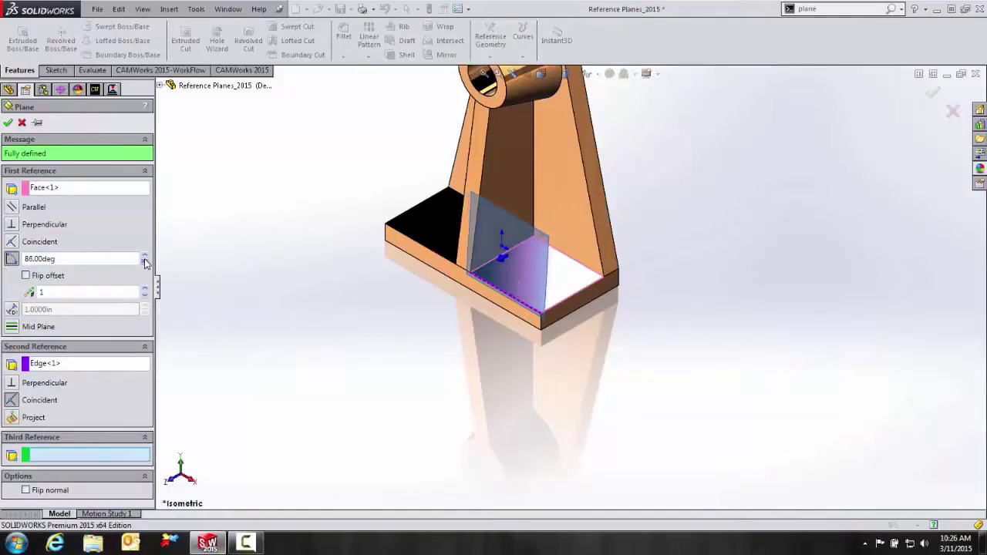
double_click(82, 257)
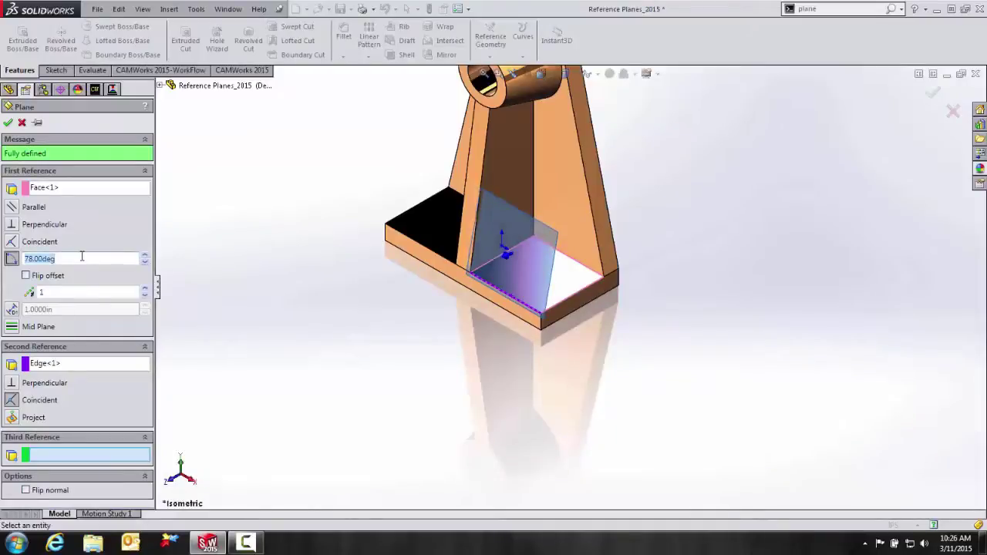
type("75")
key("Return")
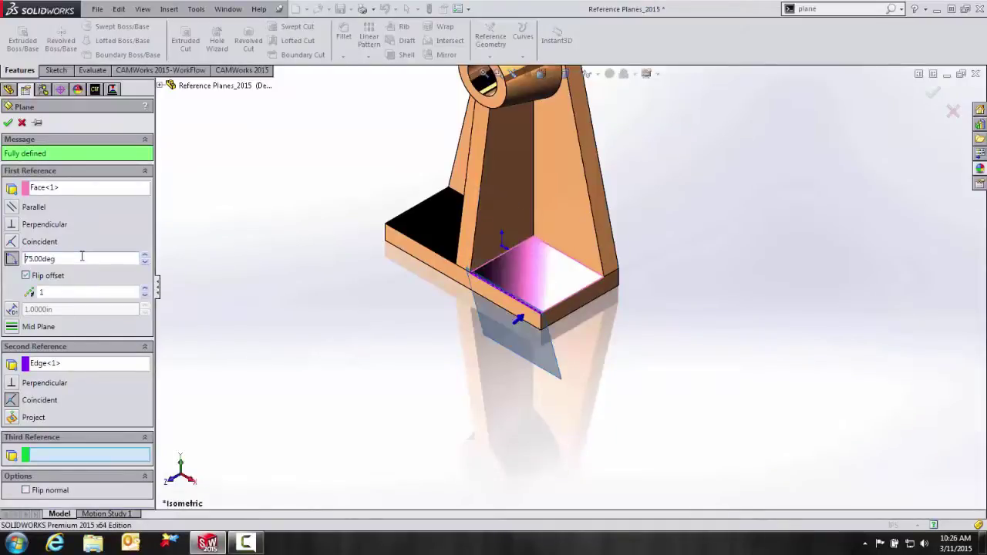
left_click(26, 276)
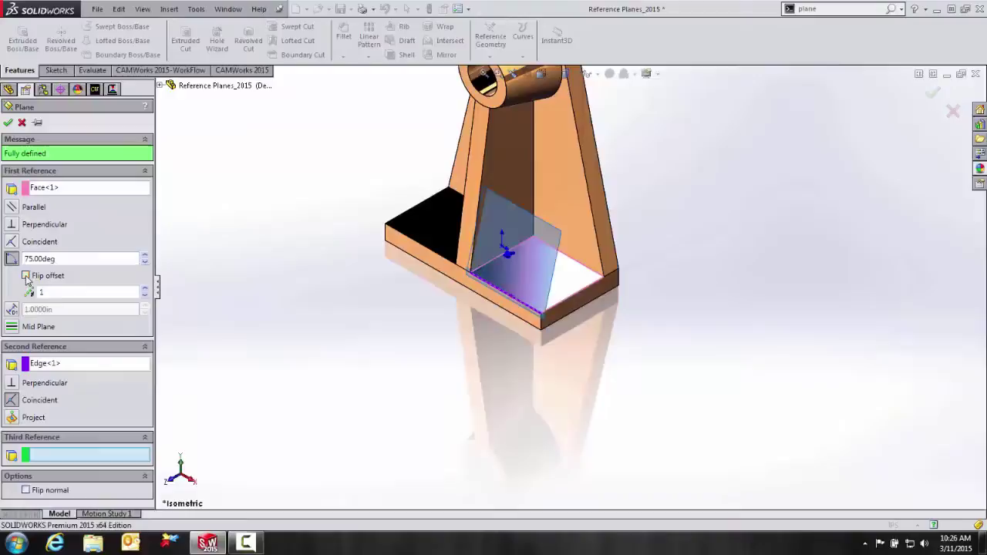
left_click(26, 276)
left_click(26, 276)
left_click(7, 126)
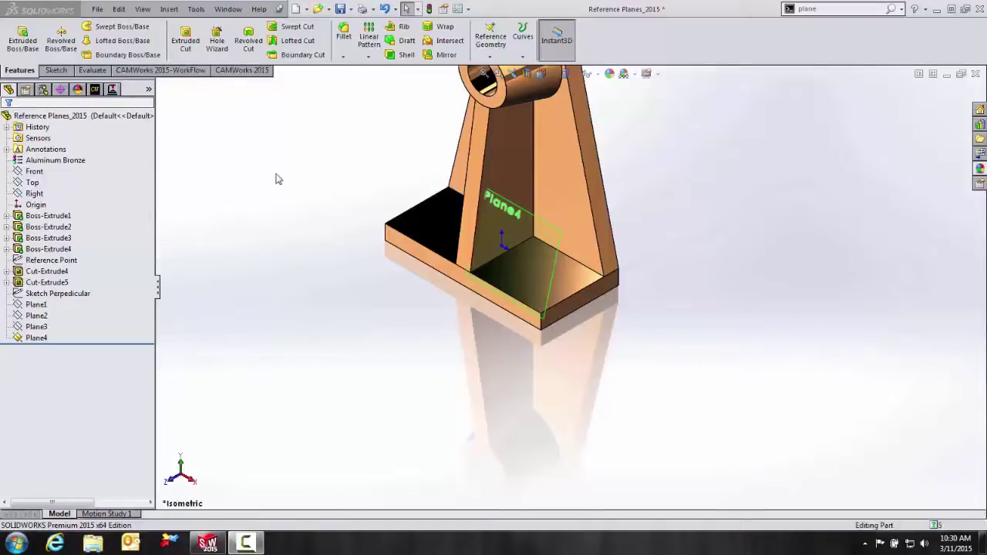
Step: Create Plane5 through the base's left top, front bottom and a third corner vertex
right_click(277, 176)
mouse_move(324, 326)
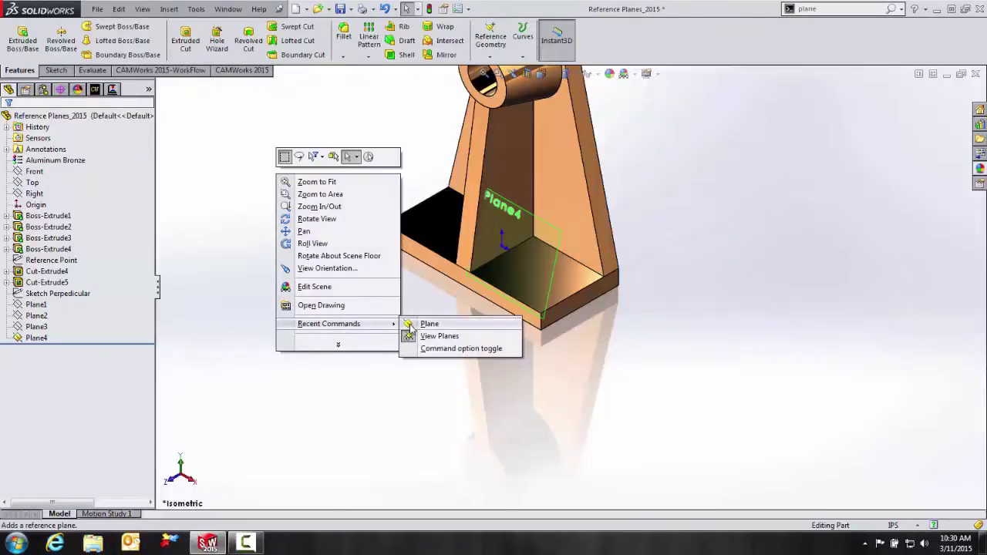
left_click(427, 324)
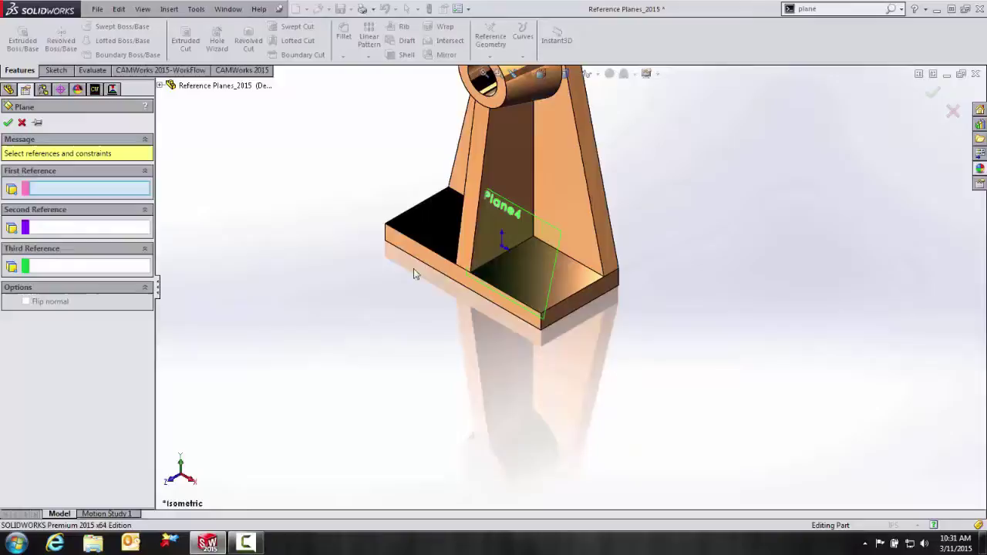
left_click(386, 227)
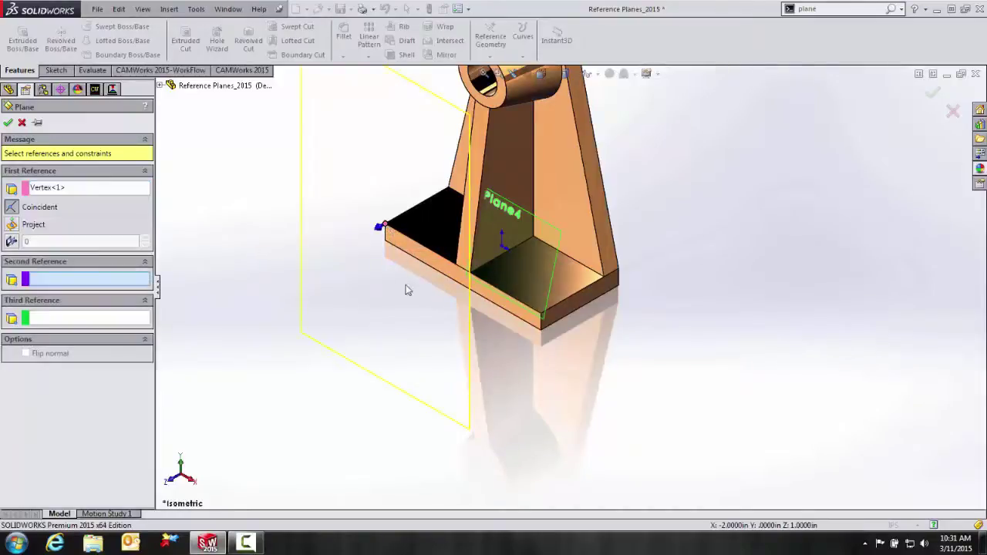
left_click(543, 330)
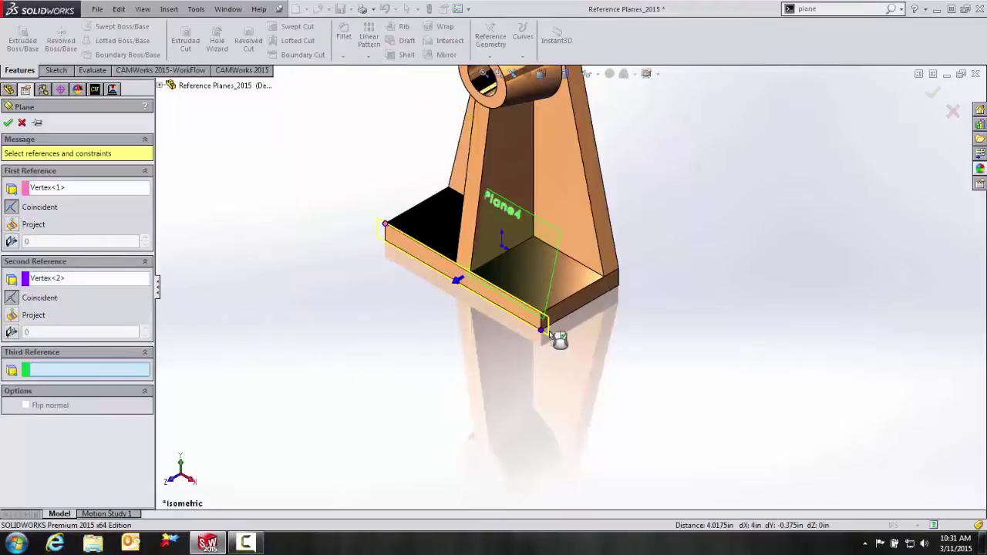
left_click(619, 286)
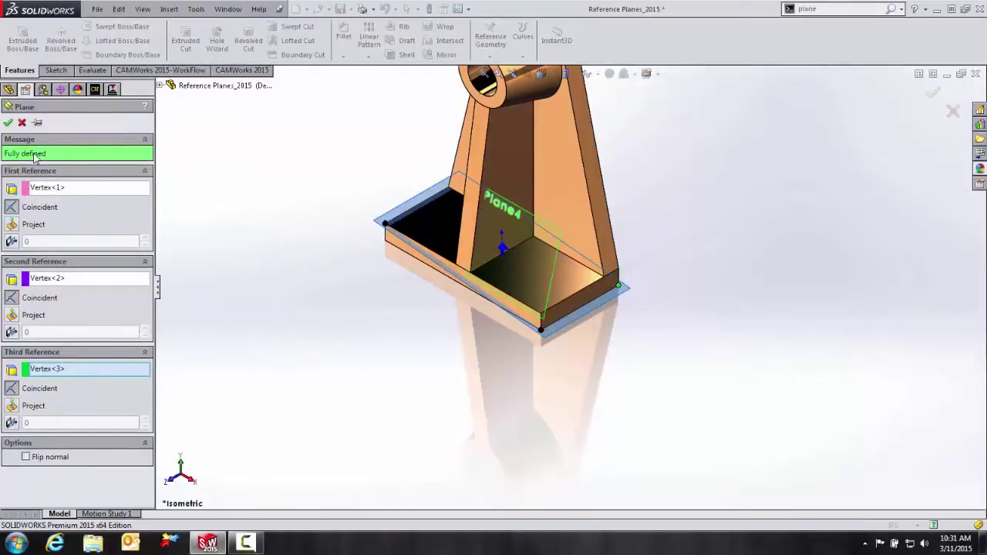
left_click(9, 124)
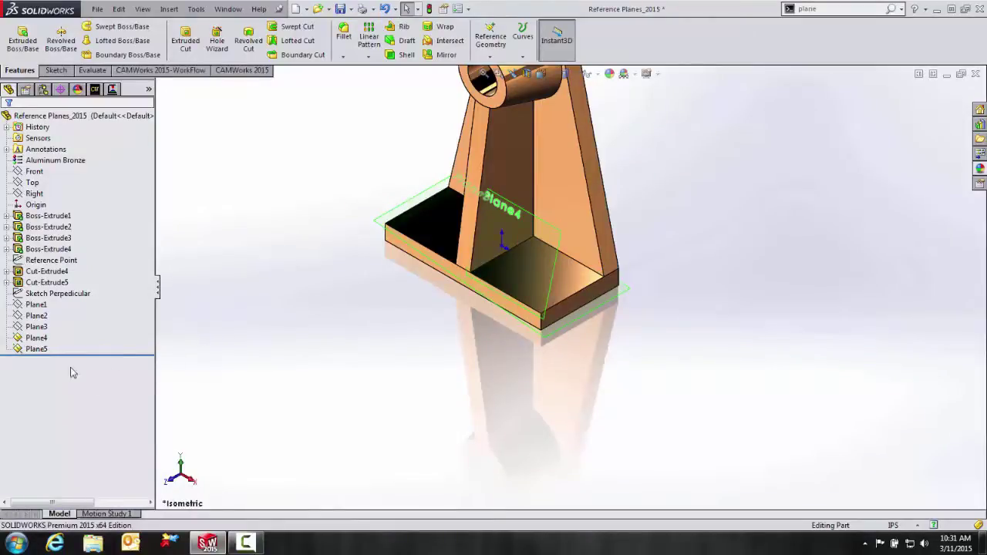
Step: Hide Plane4 and Plane5 through their feature tree context toolbars
left_click(40, 340)
right_click(38, 339)
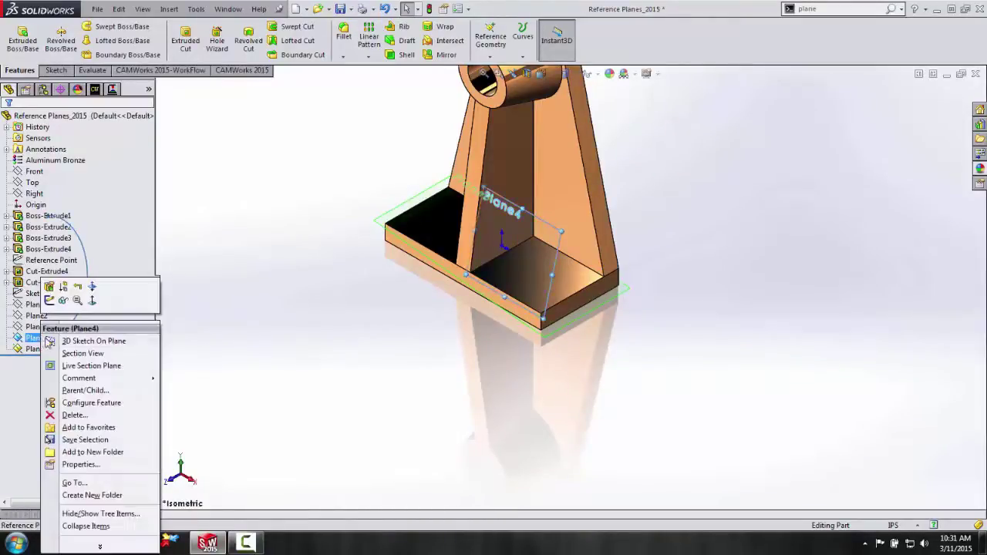
left_click(63, 301)
left_click(37, 350)
right_click(42, 353)
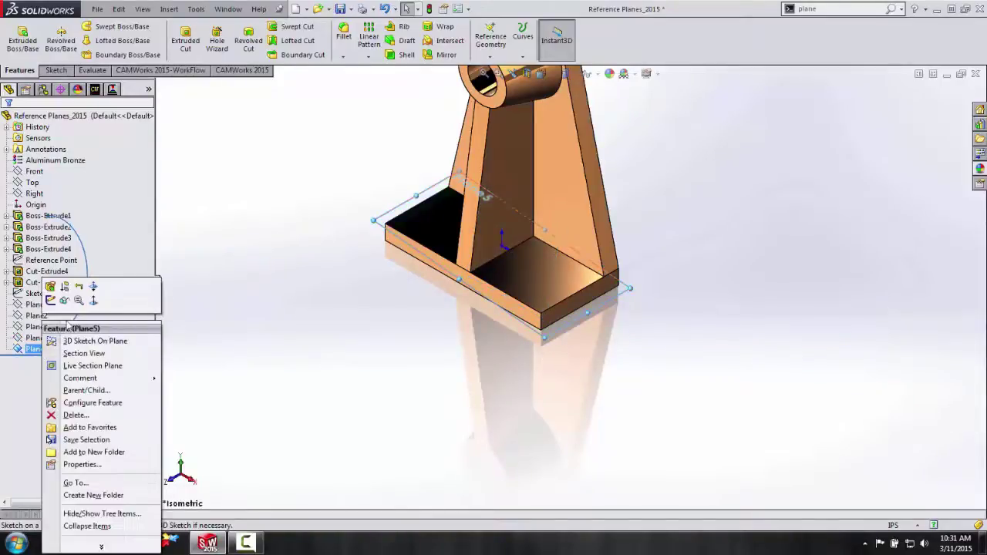
left_click(67, 304)
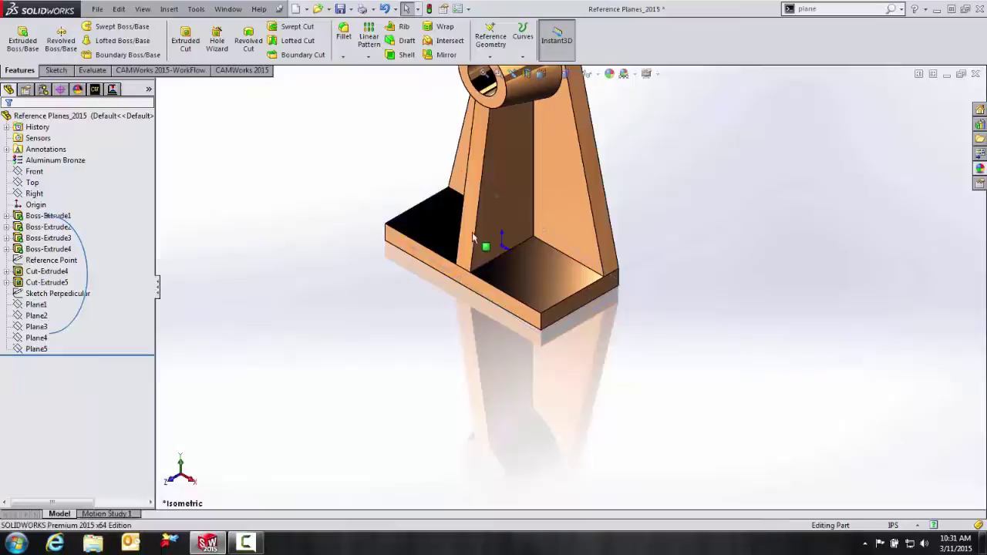
scroll(472, 232, "up", 3)
scroll(580, 258, "down", 5)
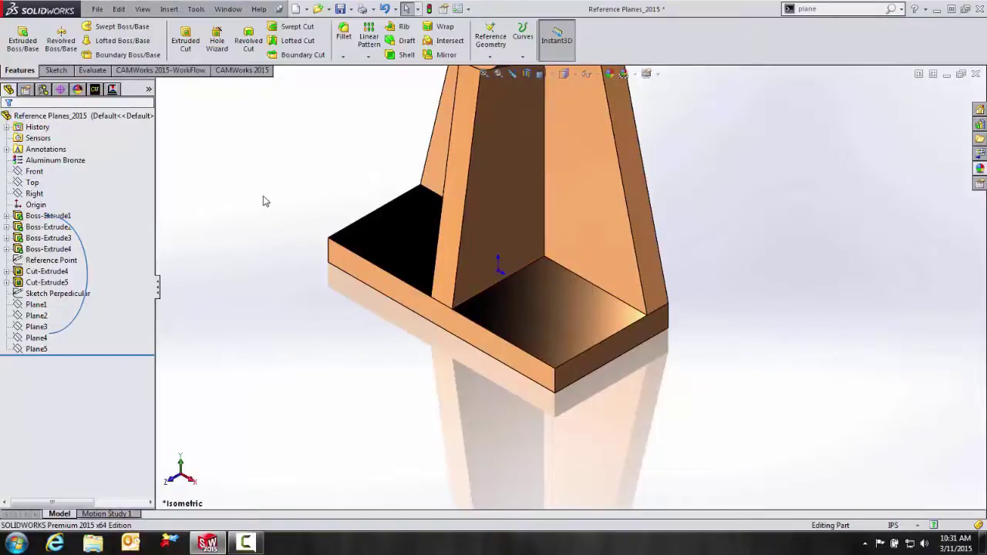
Step: Create Plane6 perpendicular to a base edge and through the base's front corner vertex
right_click(225, 191)
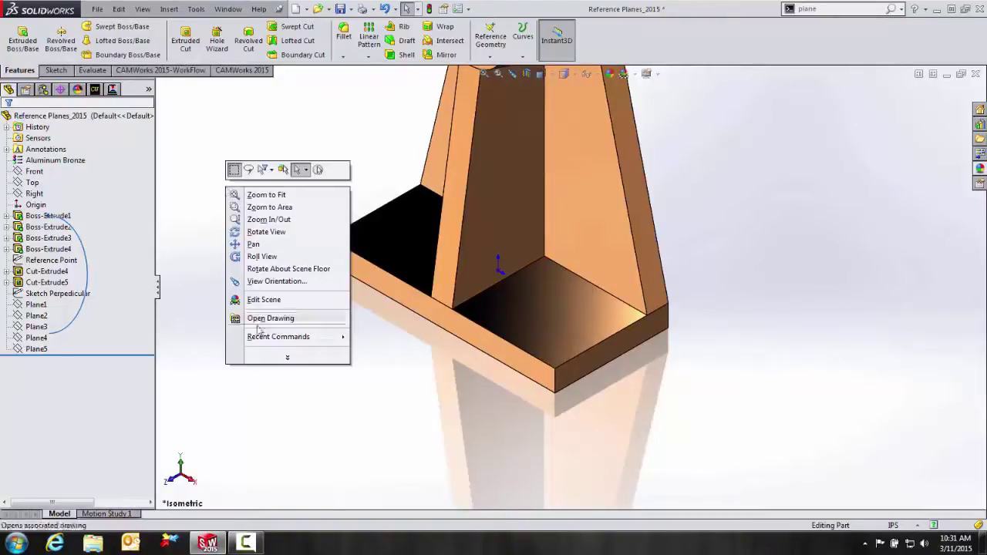
left_click(364, 337)
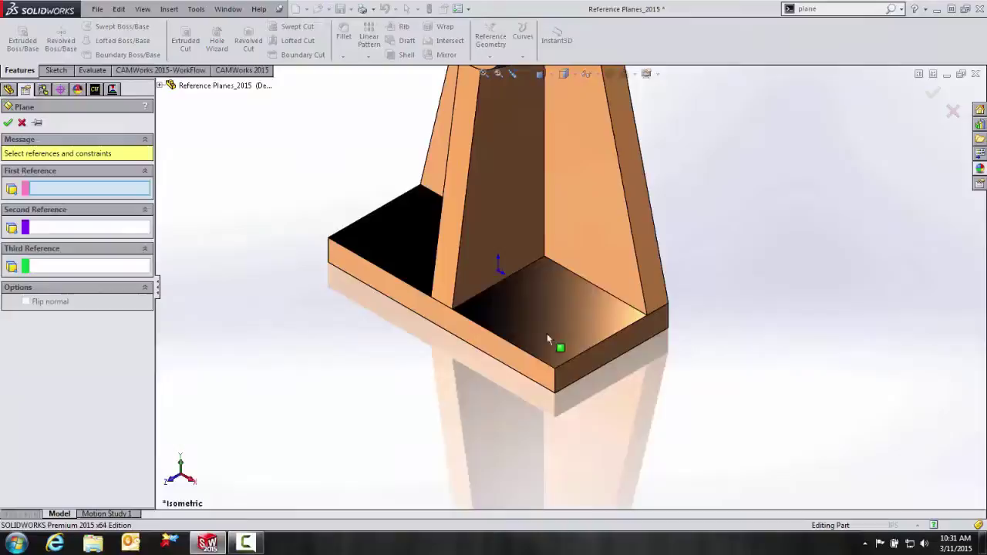
left_click(572, 273)
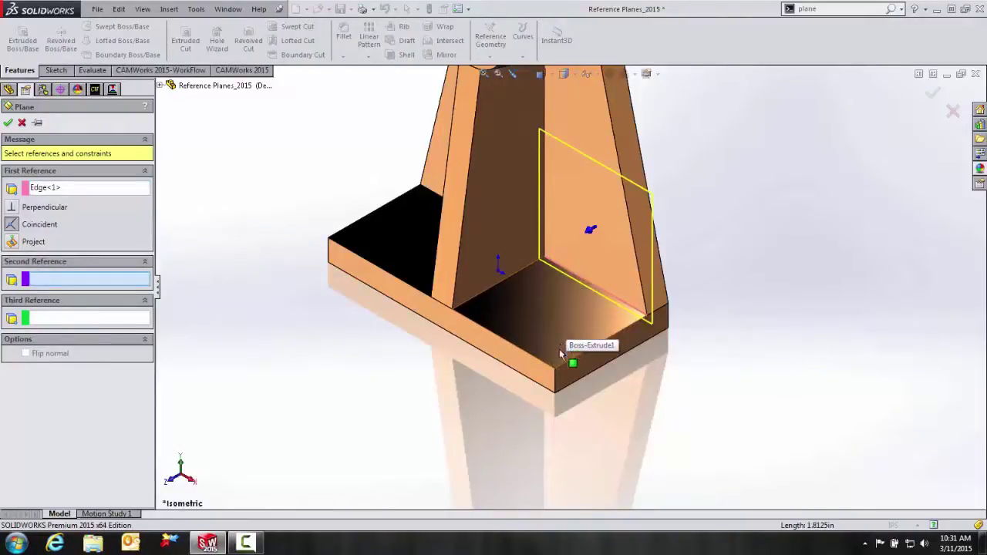
left_click(555, 393)
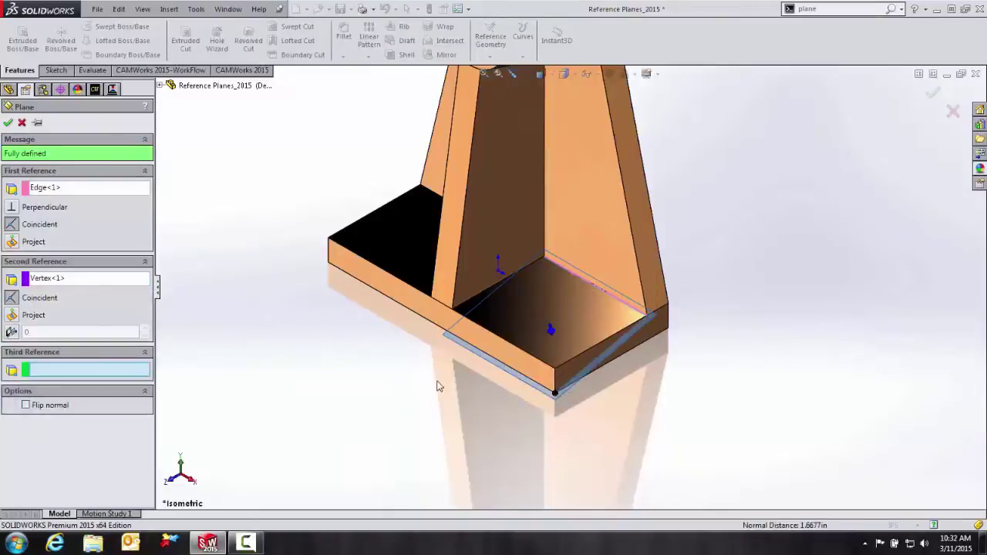
right_click(301, 319)
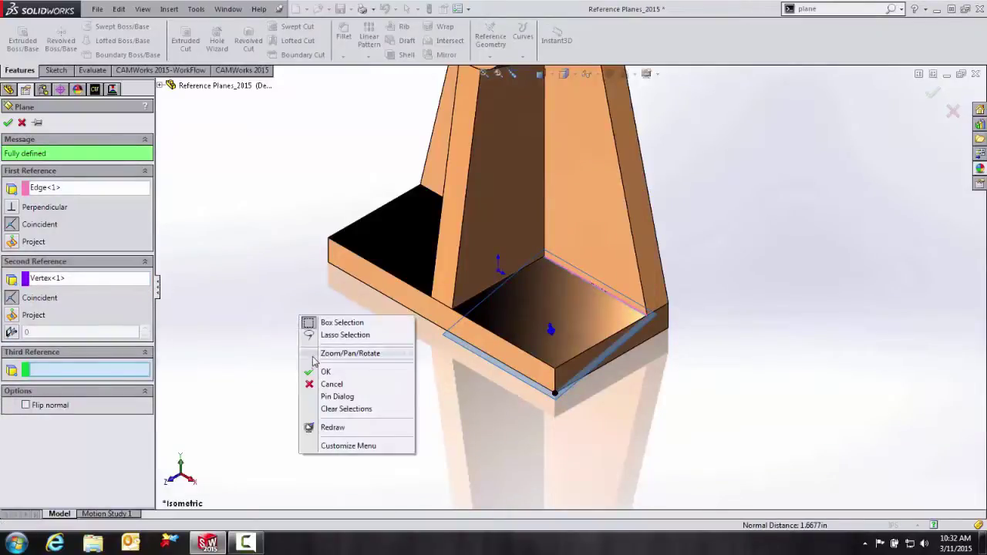
left_click(312, 372)
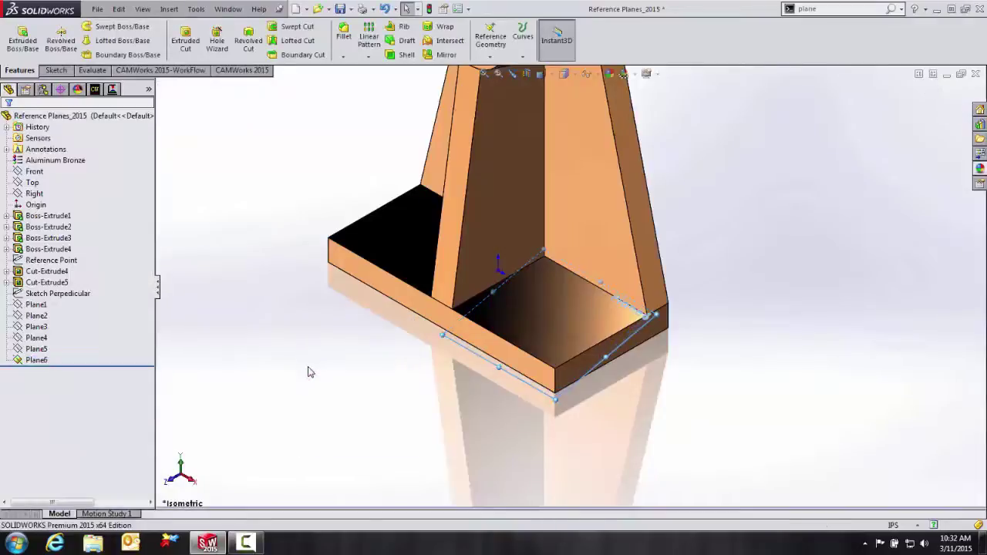
scroll(462, 397, "up", 2)
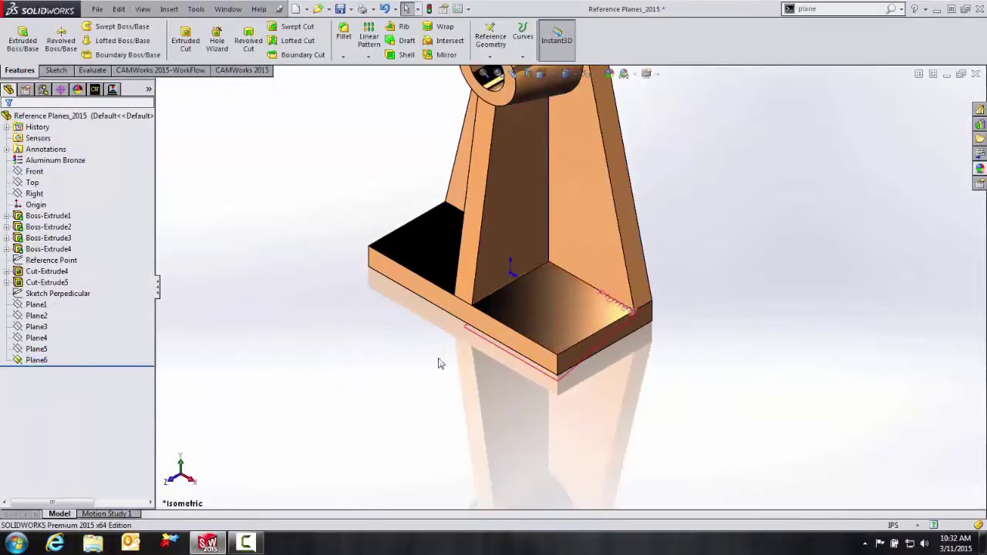
Step: Dismiss the unsaved-document reminder and hide Plane6 from the FeatureManager tree
left_click(44, 362)
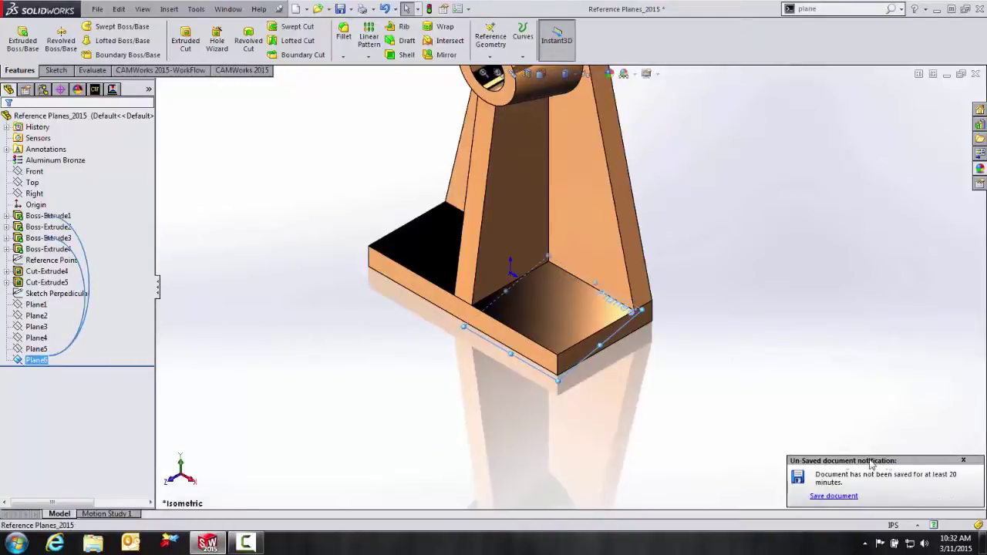
left_click(962, 461)
left_click(400, 373)
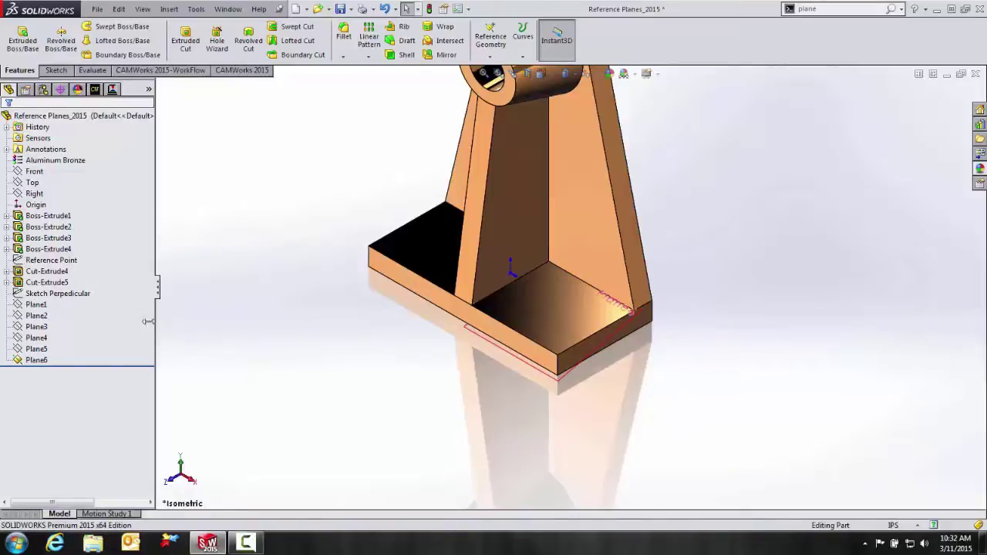
left_click(41, 363)
mouse_move(41, 363)
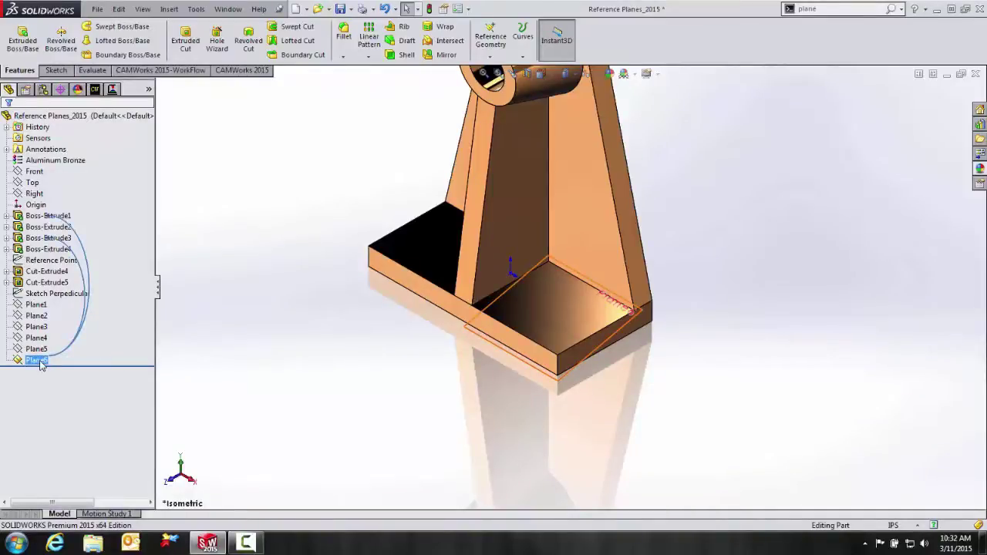
right_click(41, 364)
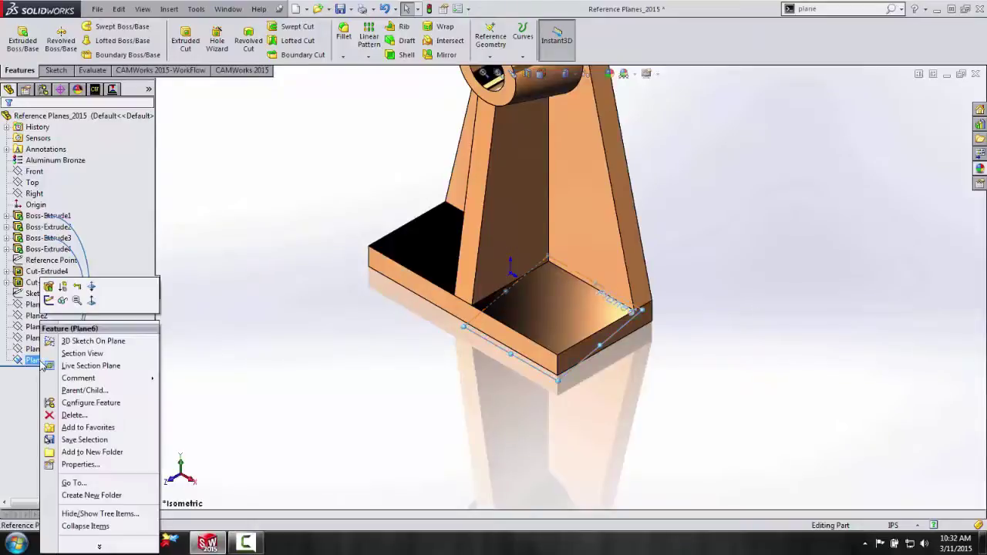
left_click(62, 301)
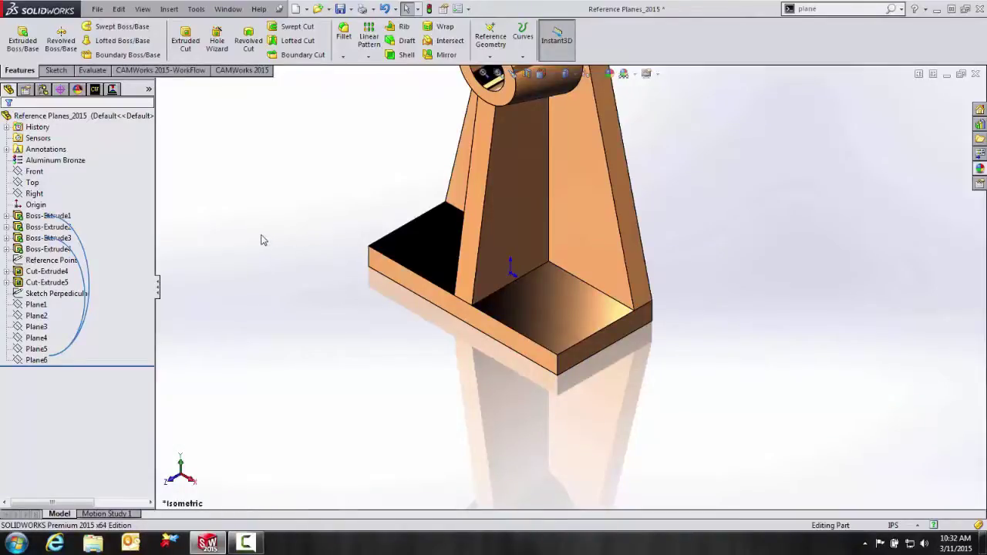
Step: Create Plane7 parallel to the upright's side face and through the base's corner vertex
right_click(261, 240)
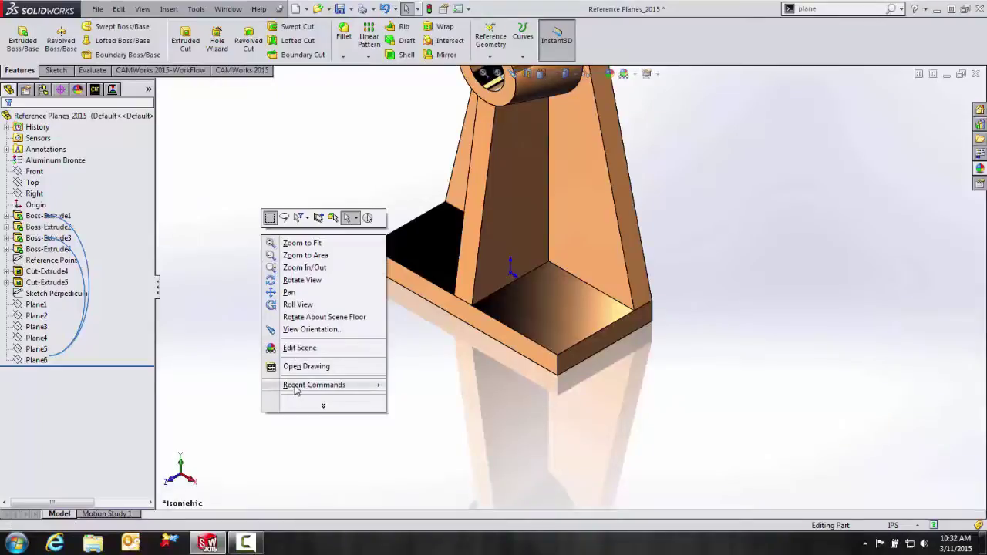
mouse_move(296, 389)
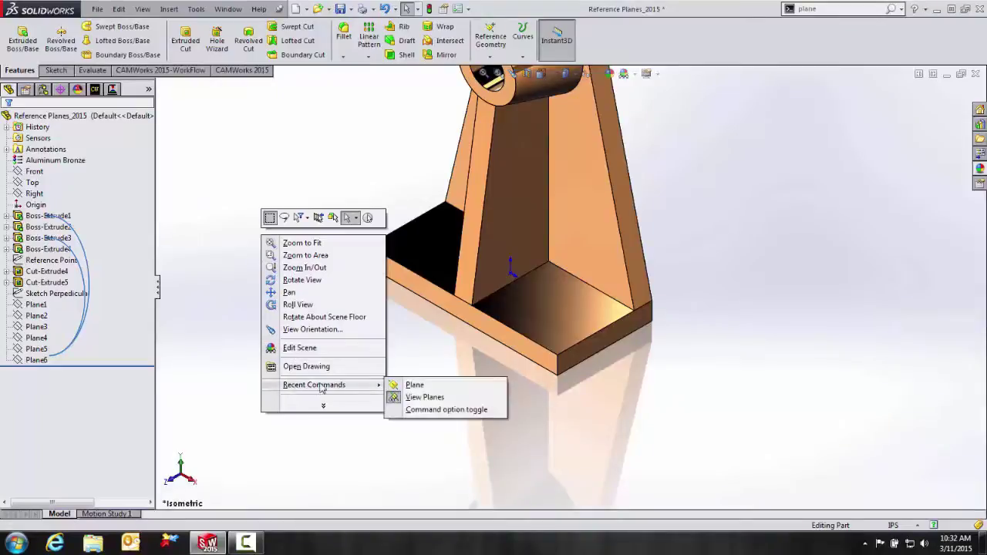
left_click(393, 385)
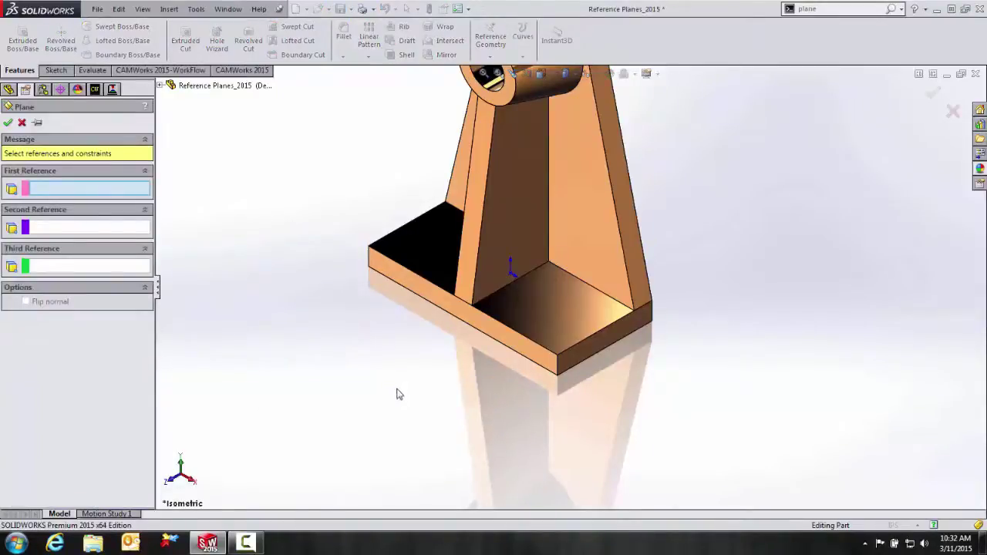
left_click(635, 245)
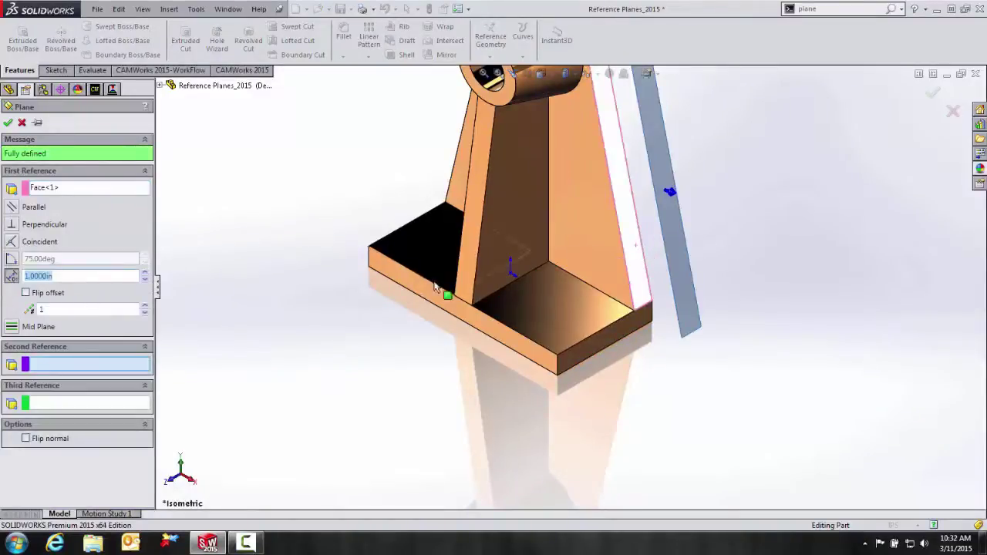
left_click(368, 247)
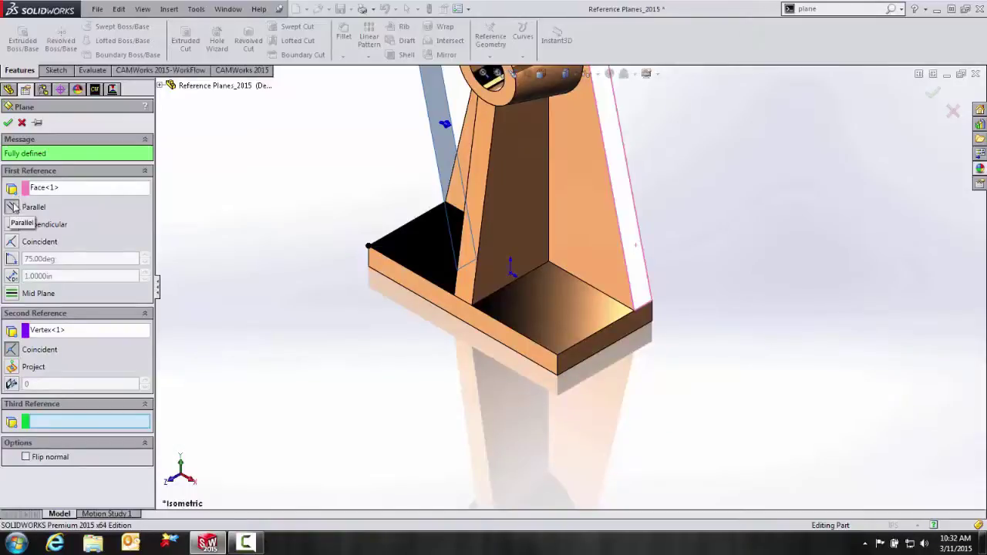
scroll(421, 189, "up", 3)
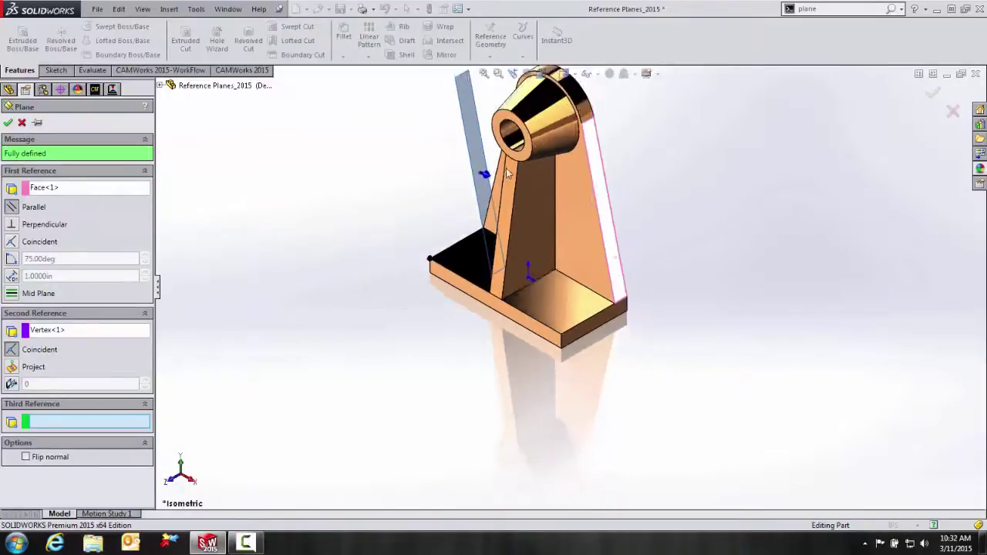
scroll(463, 216, "down", 3)
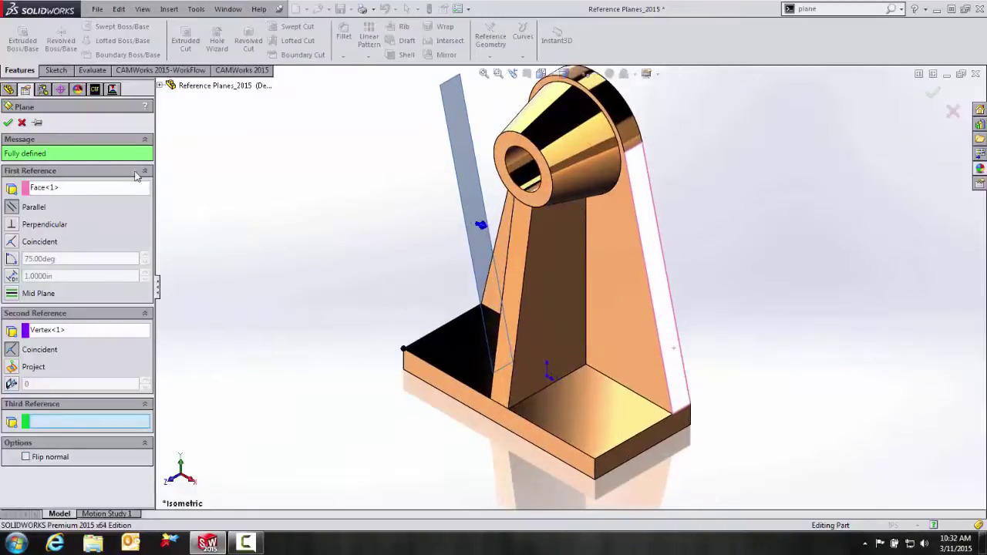
left_click(8, 122)
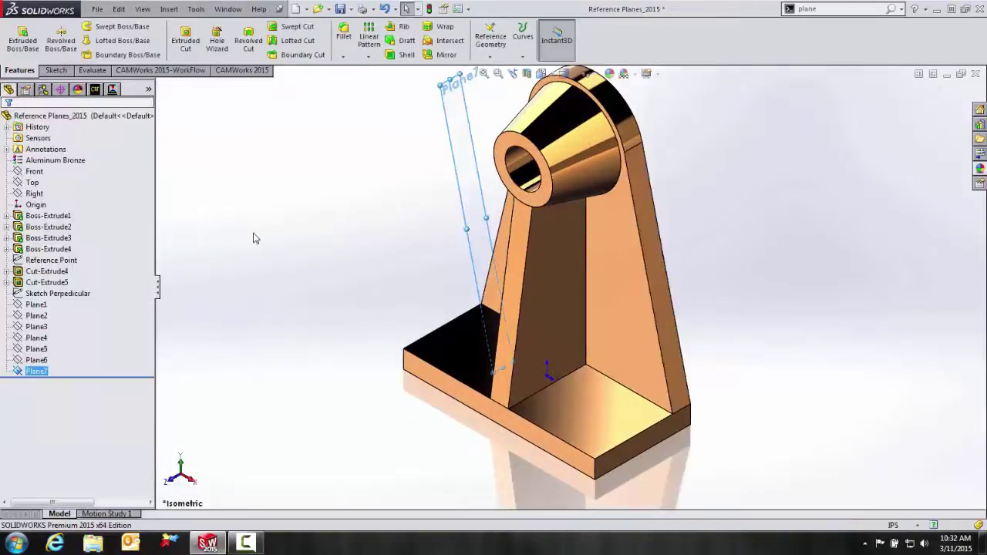
Step: Orbit to check Plane7's placement, then hide Plane7 from the tree
left_click(409, 291)
middle_click_drag(373, 277, 394, 270)
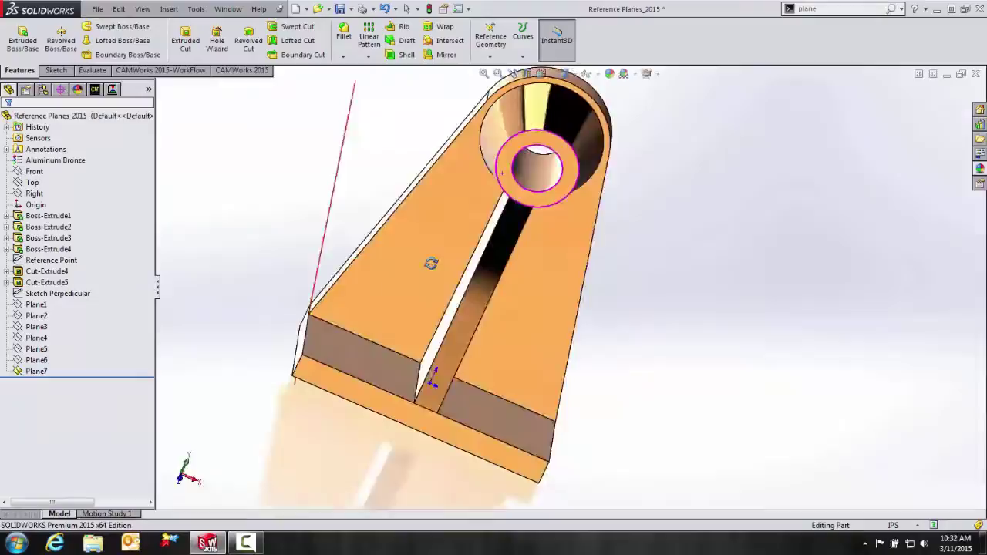
middle_click_drag(431, 263, 378, 270)
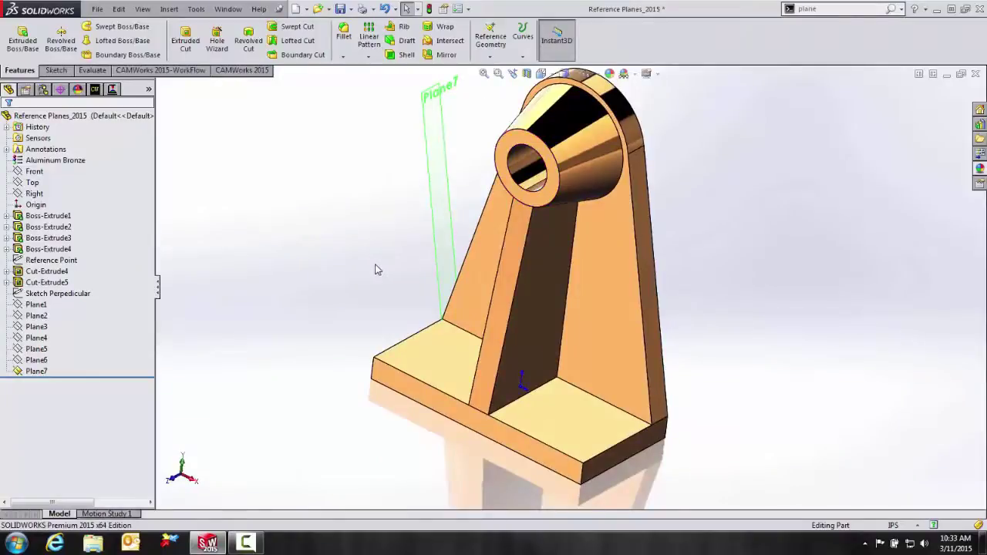
right_click(48, 372)
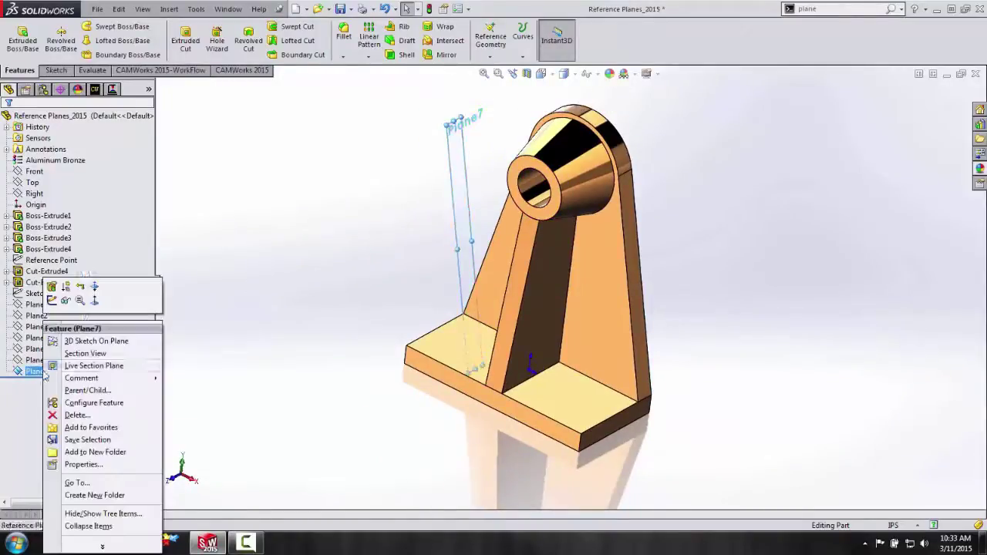
left_click(65, 300)
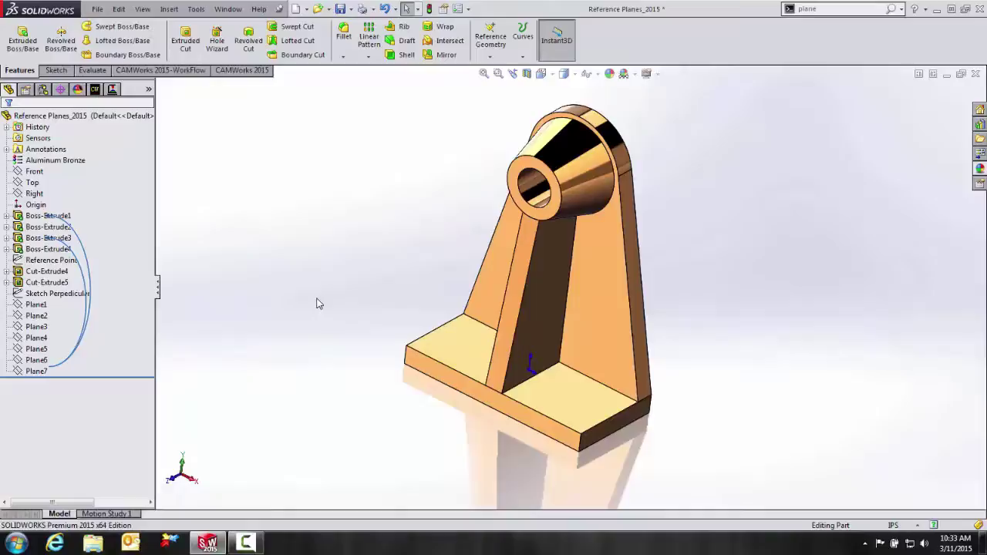
Step: Create Plane8 tangent to the cylindrical boss and constrained by the base's front face
right_click(280, 159)
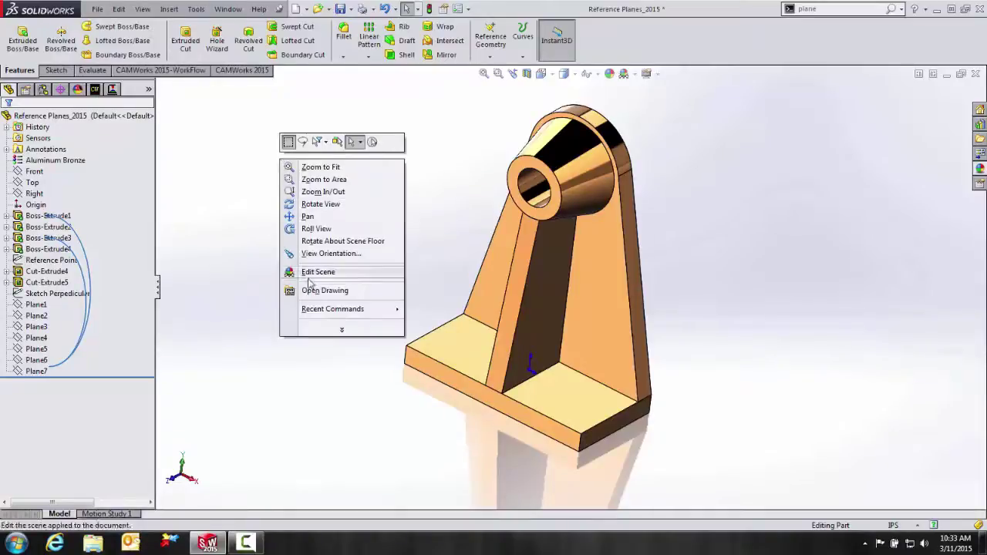
mouse_move(389, 312)
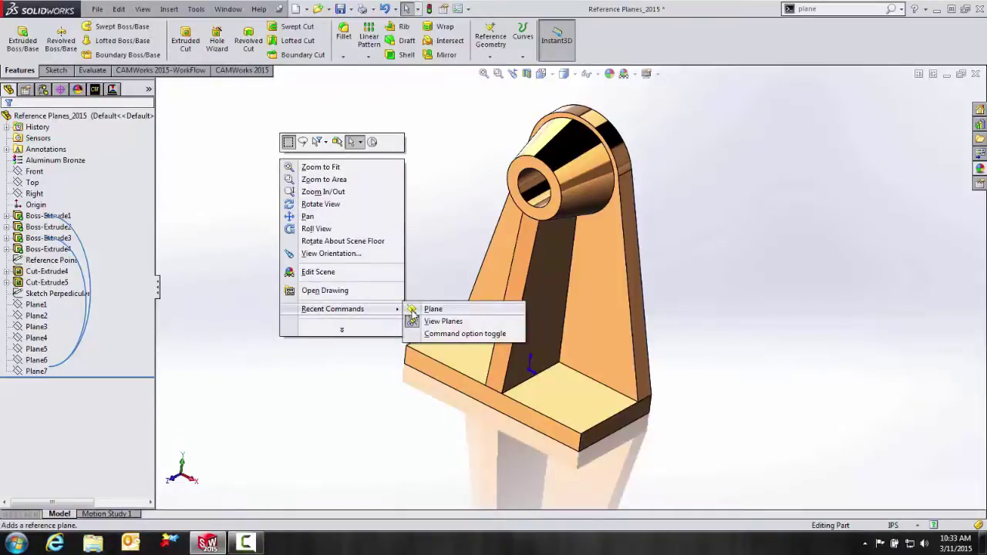
left_click(413, 310)
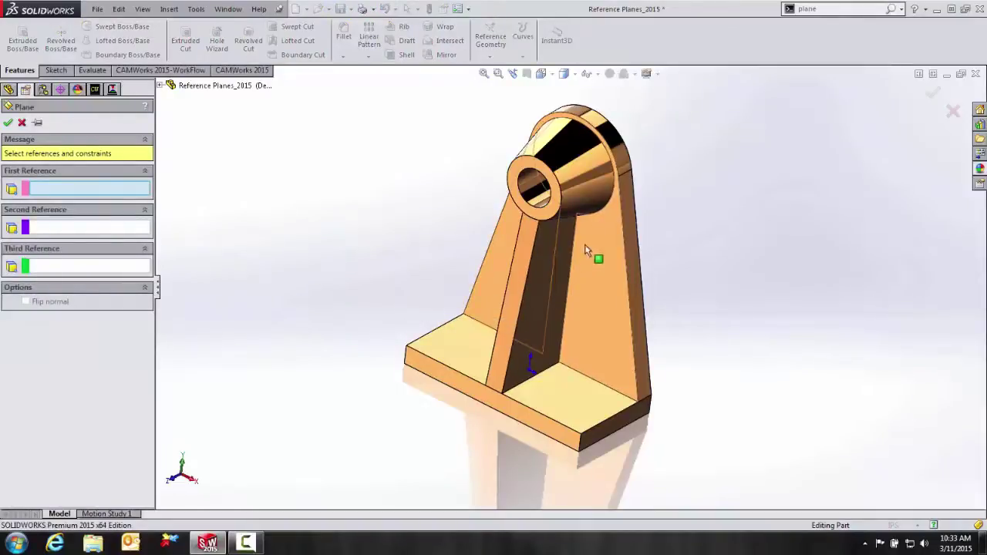
left_click(610, 133)
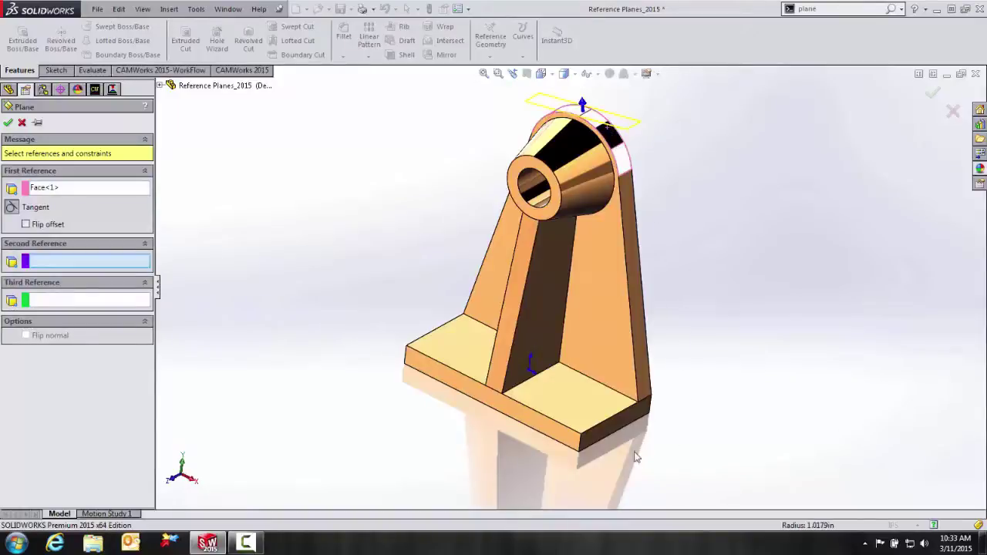
left_click(618, 424)
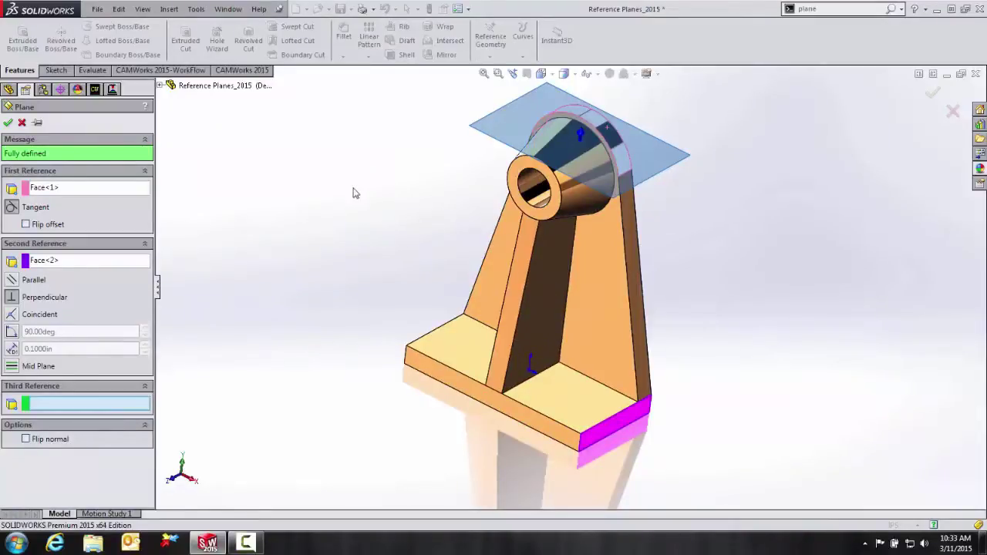
right_click(210, 199)
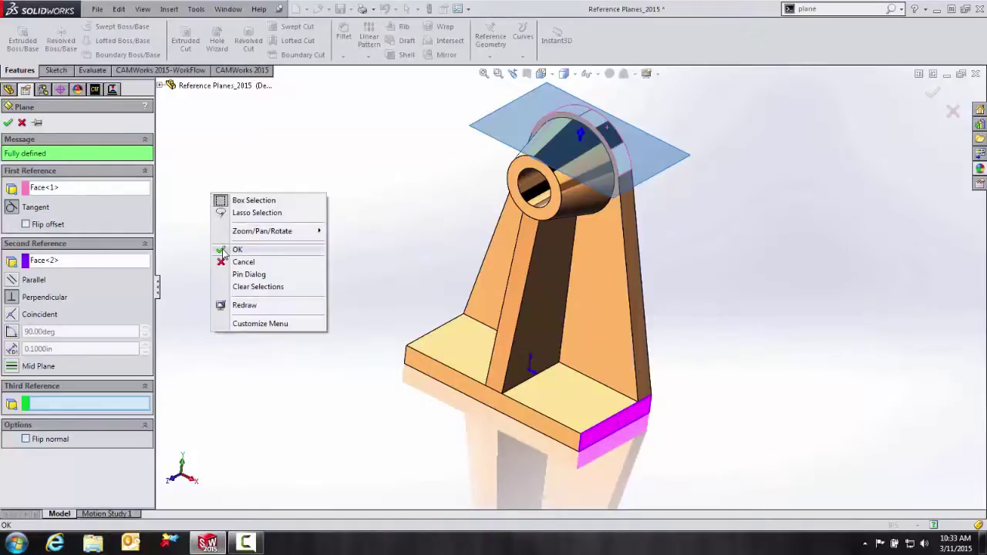
left_click(223, 252)
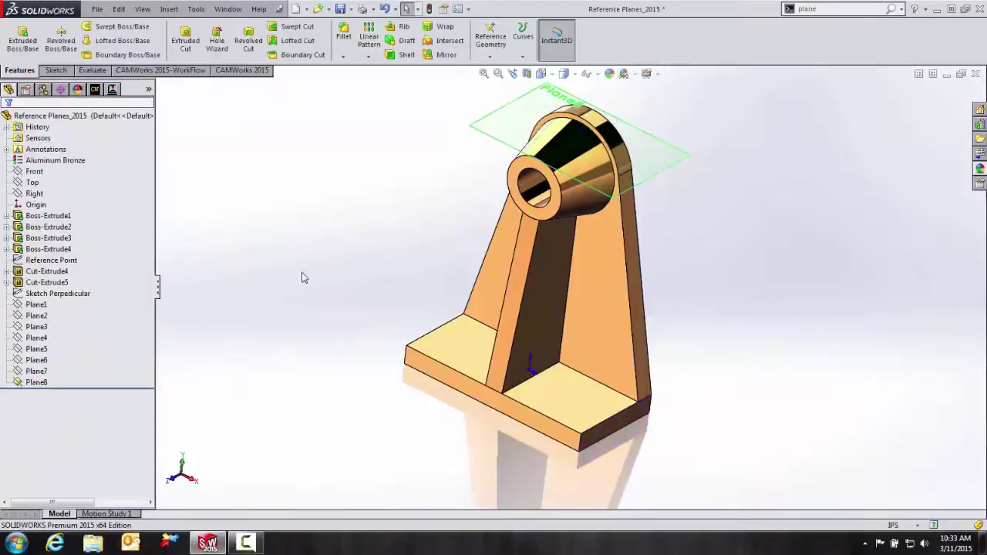
Step: Hide Plane8 from the FeatureManager tree
middle_click_drag(309, 267, 301, 269)
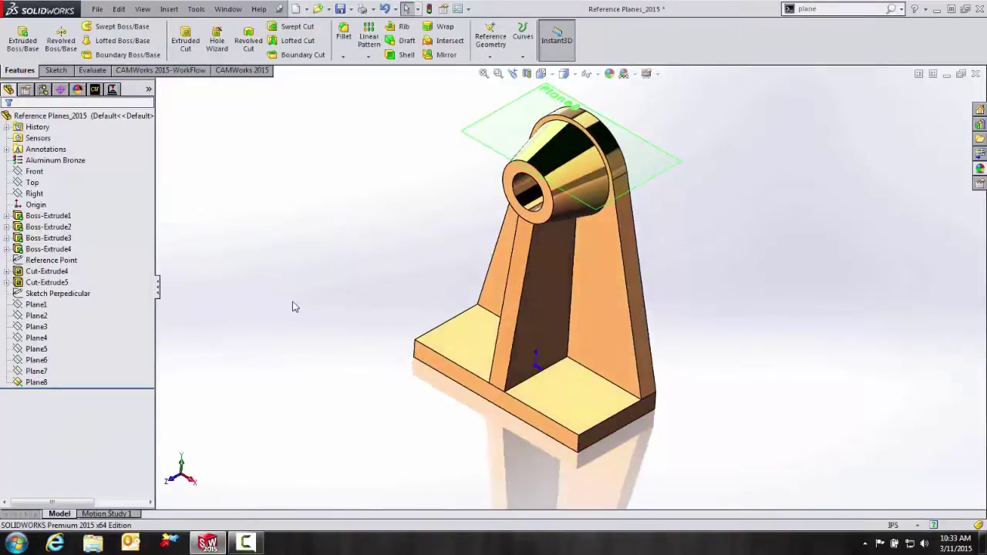
right_click(44, 388)
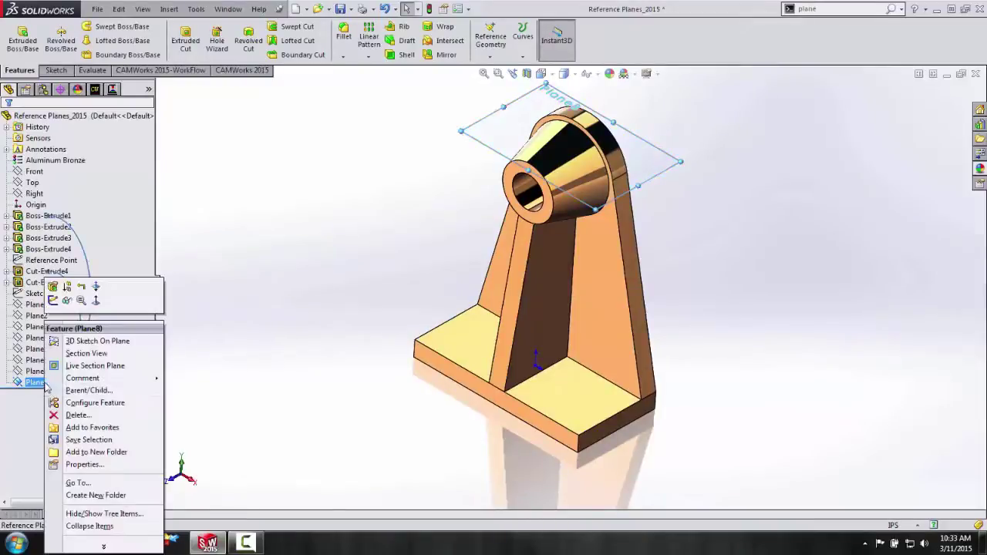
left_click(68, 301)
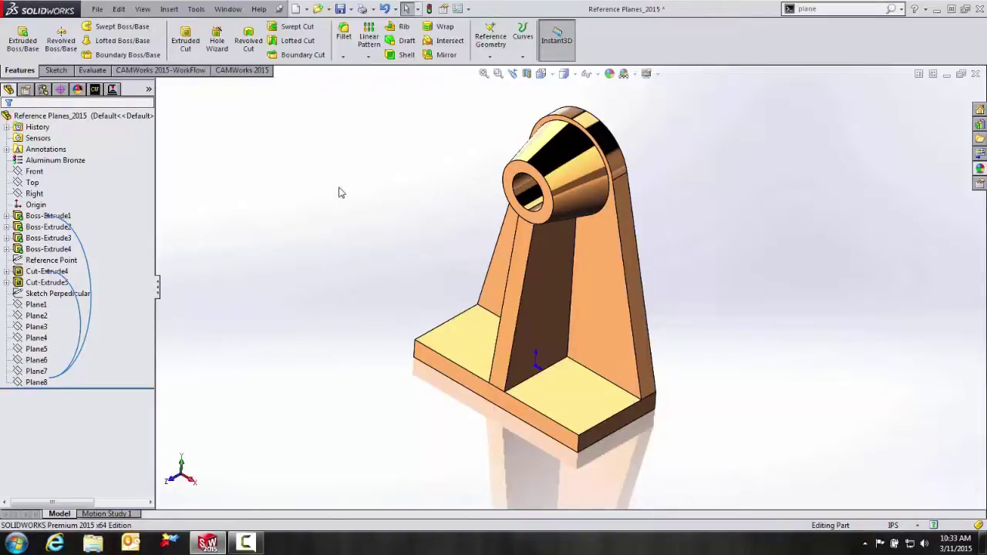
Step: Create Plane9 tangent to the boss's cylindrical face and parallel to the base's front face
left_click(489, 56)
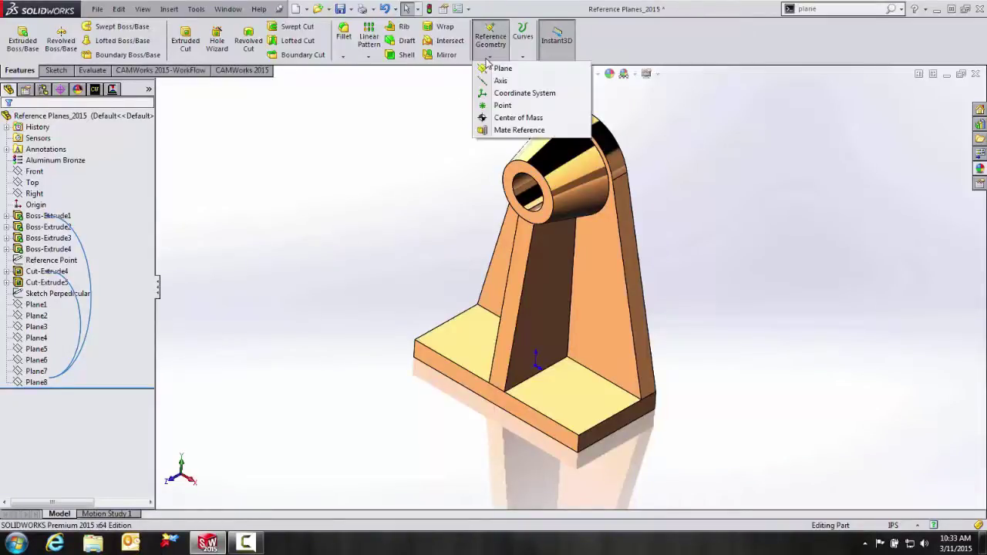
left_click(484, 68)
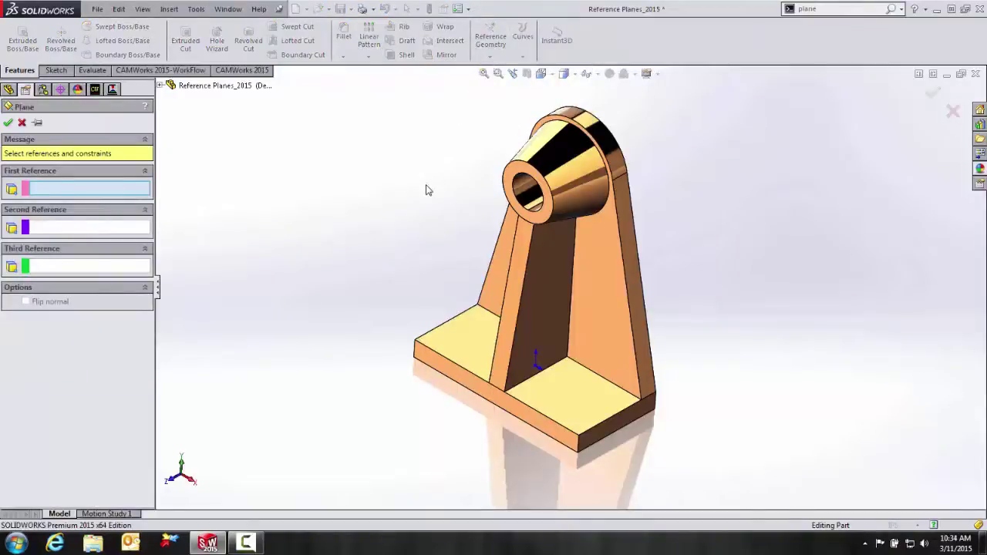
left_click(618, 166)
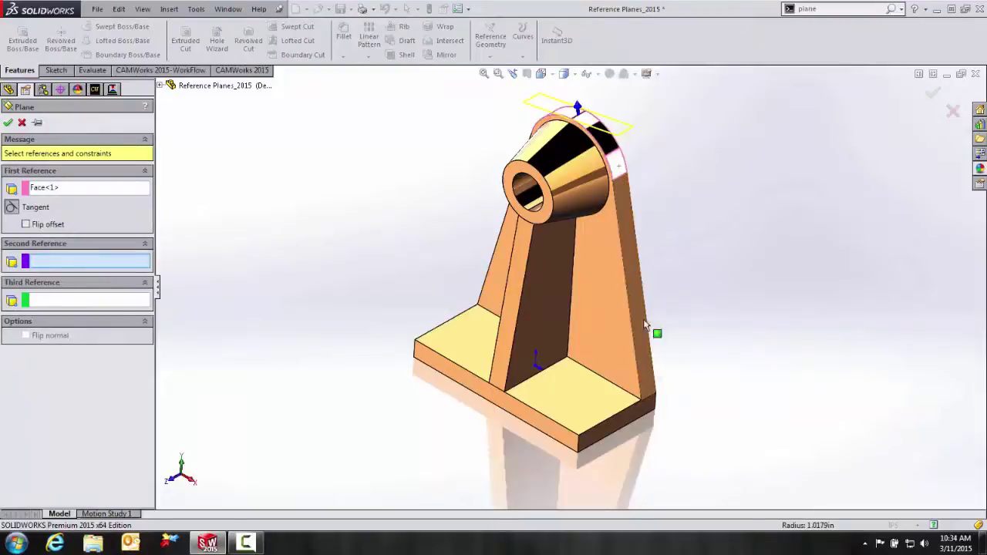
left_click(641, 418)
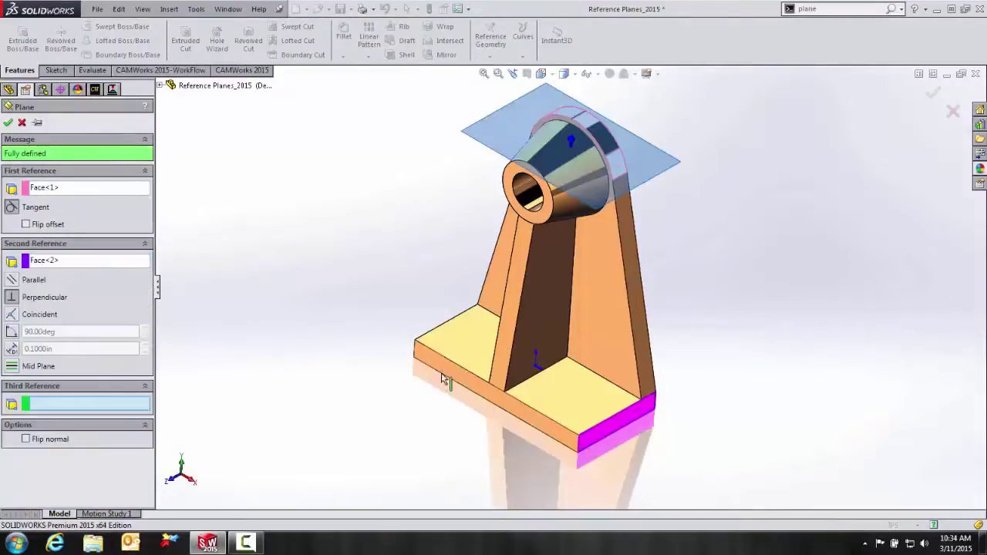
left_click(12, 281)
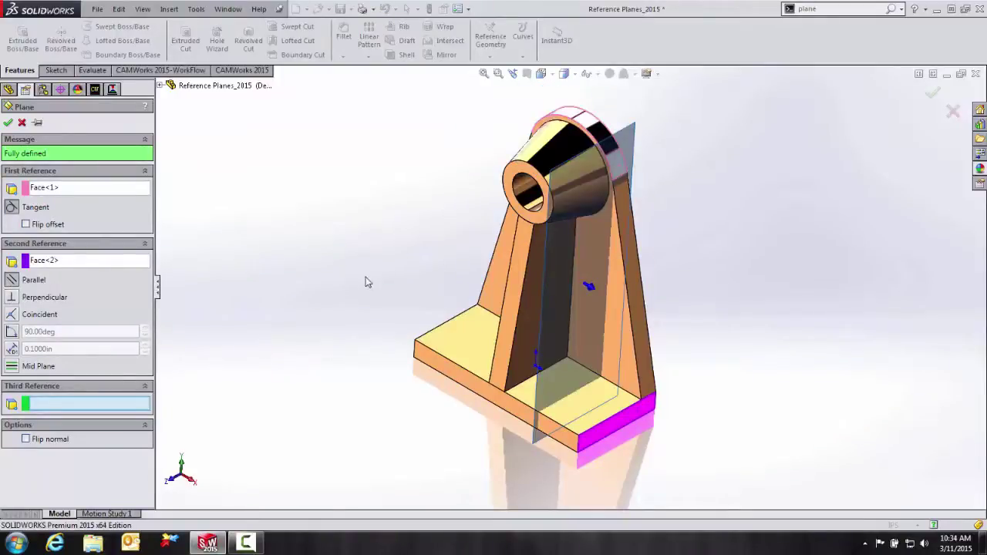
middle_click_drag(380, 290, 421, 282)
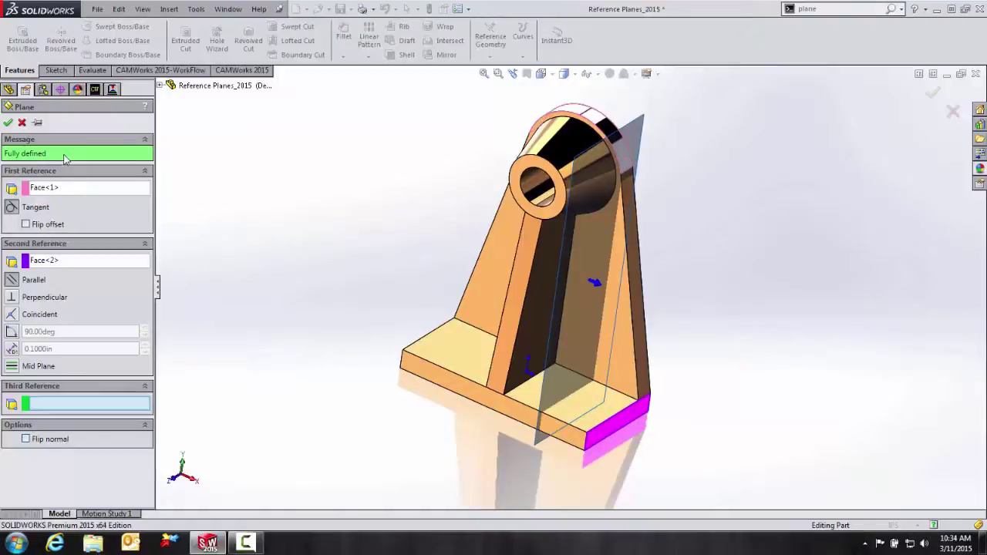
left_click(8, 123)
Step: Hide Plane9 from the FeatureManager tree
middle_click_drag(390, 295, 368, 300)
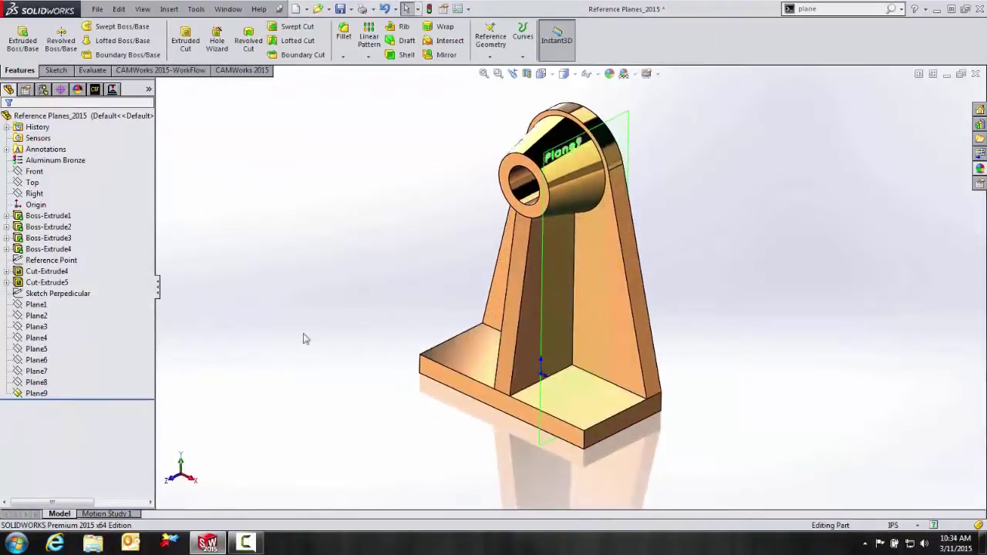
left_click(36, 393)
right_click(39, 393)
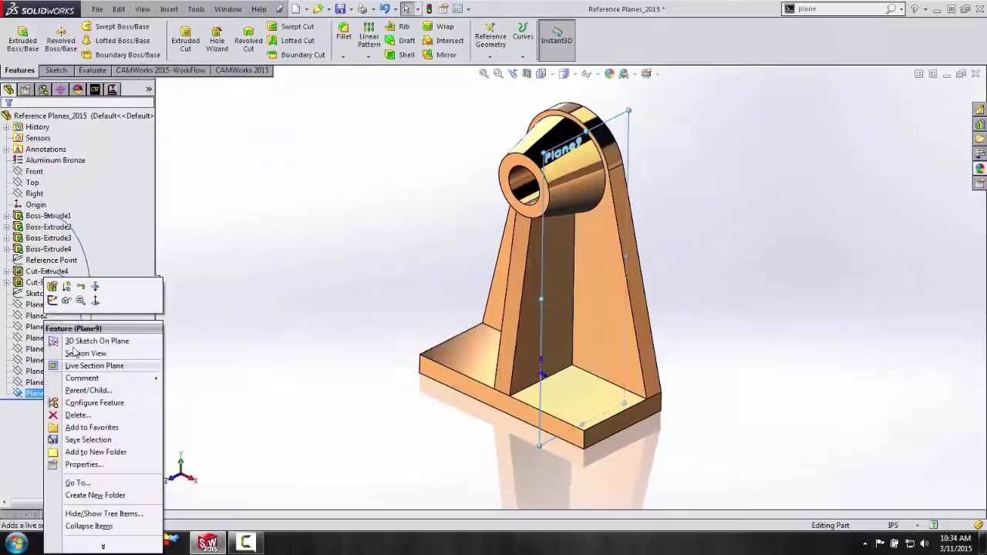
left_click(65, 304)
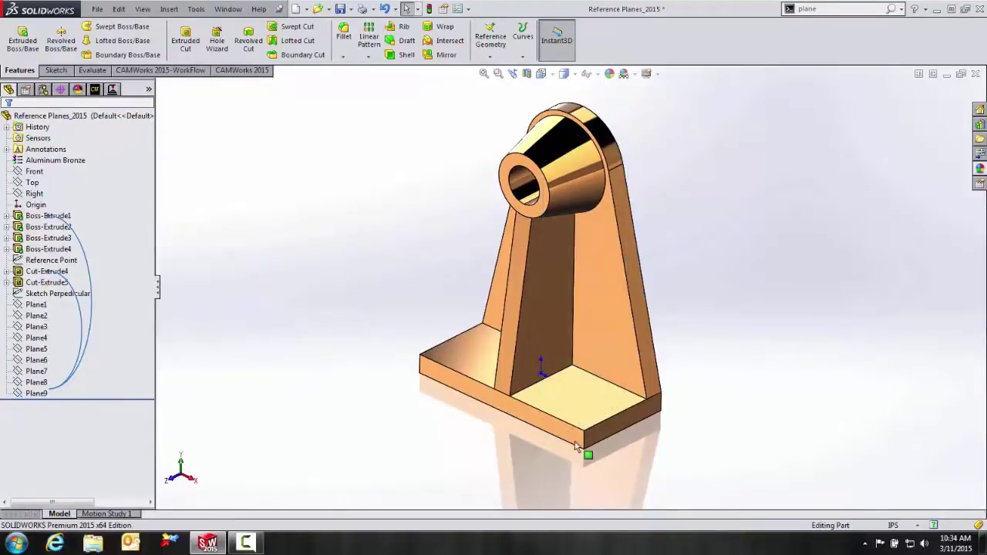
Step: Pan and orbit the model to inspect the base's end face
middle_click_drag(583, 452, 586, 418, "ctrl")
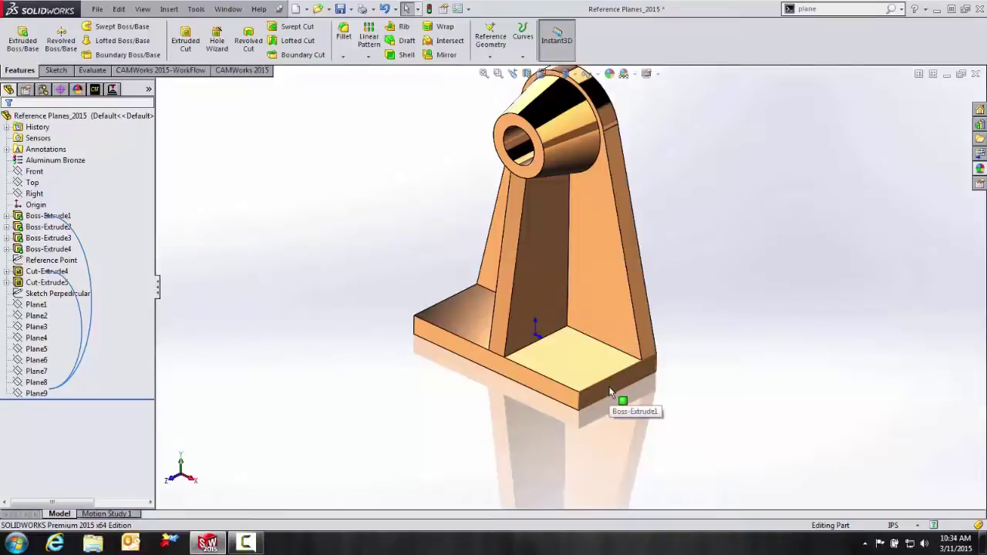
left_click(609, 393)
middle_click_drag(456, 394, 434, 346)
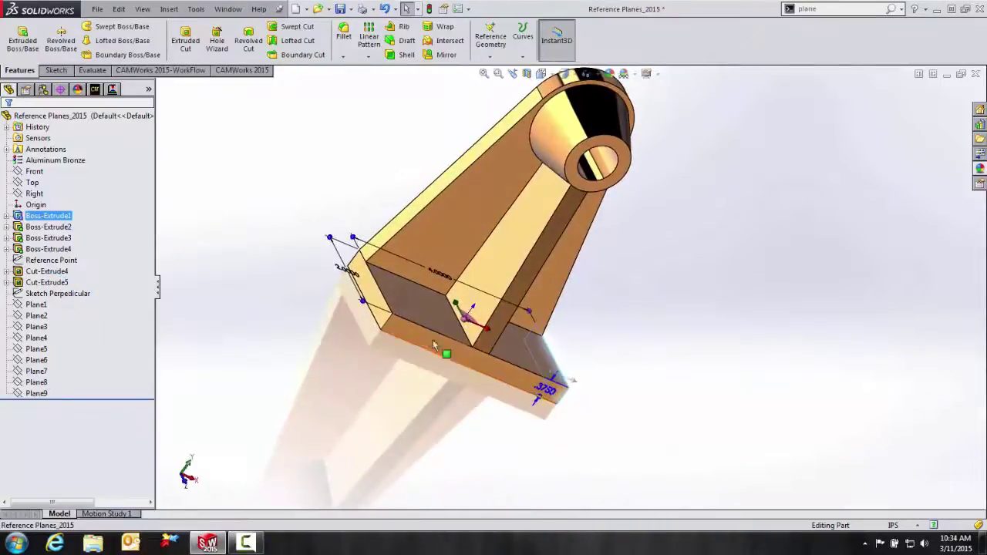
left_click(346, 269)
left_click(380, 322)
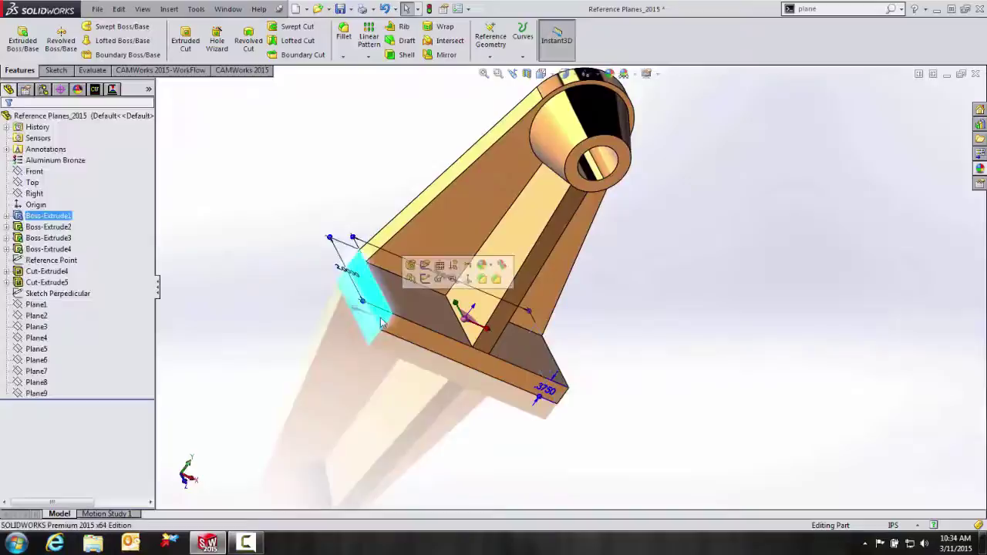
left_click(357, 348)
middle_click_drag(467, 409, 403, 379)
Step: Create Plane10 from the base's end face and a second base face
right_click(306, 231)
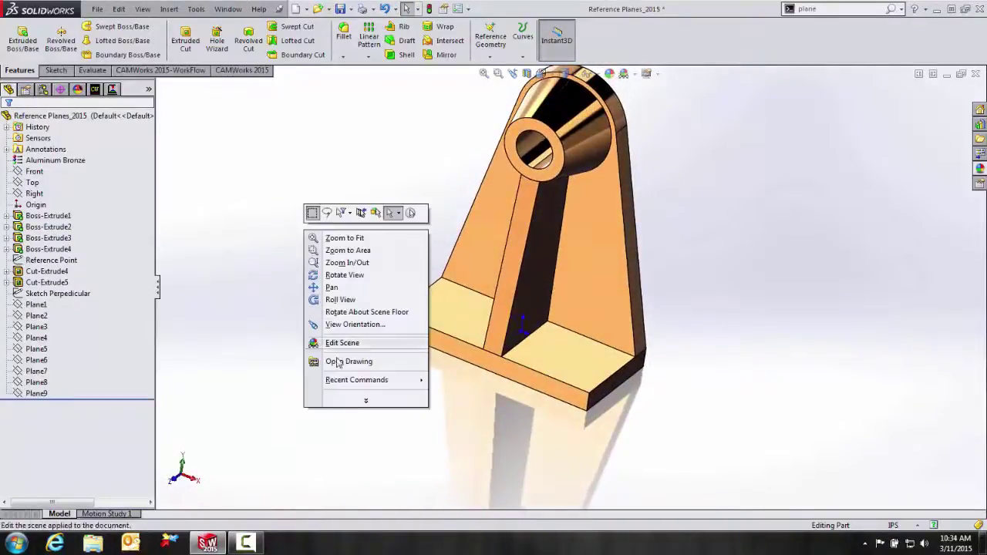
mouse_move(343, 380)
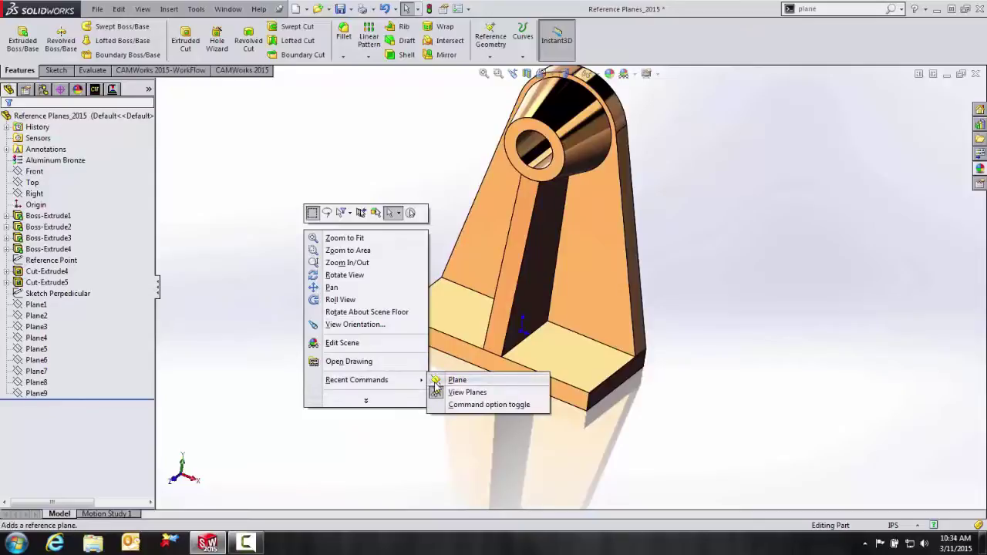
left_click(454, 380)
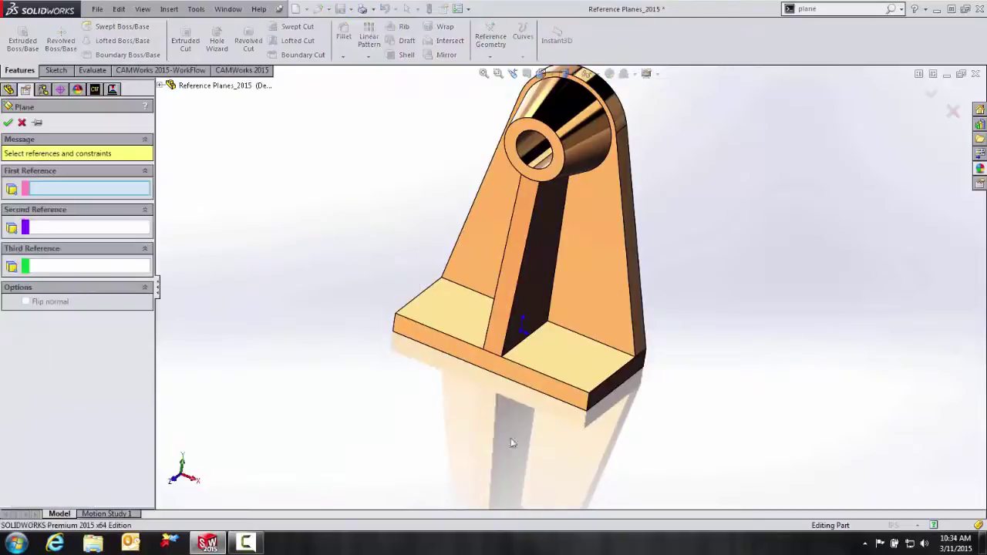
left_click(609, 400)
middle_click_drag(419, 371, 364, 292)
left_click(364, 291)
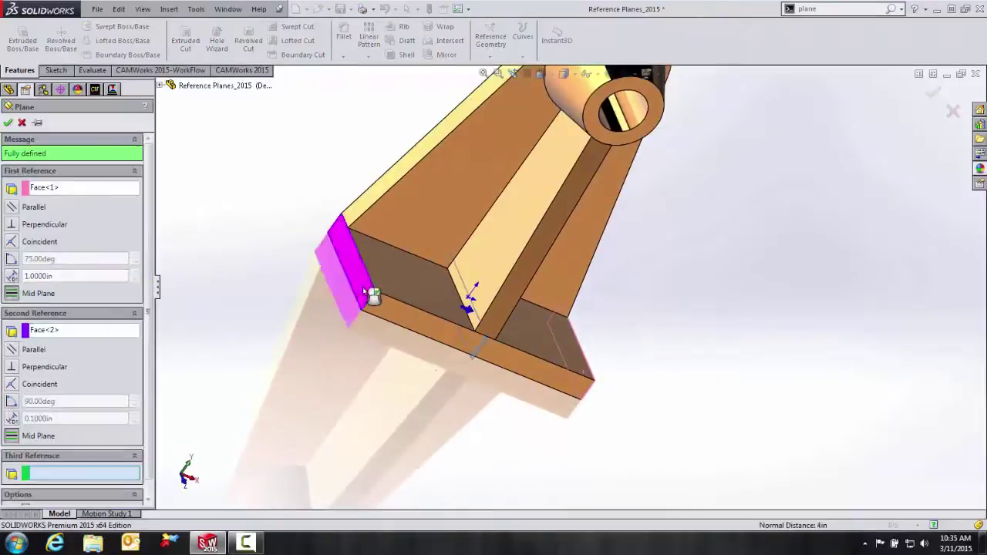
middle_click_drag(458, 409, 387, 362)
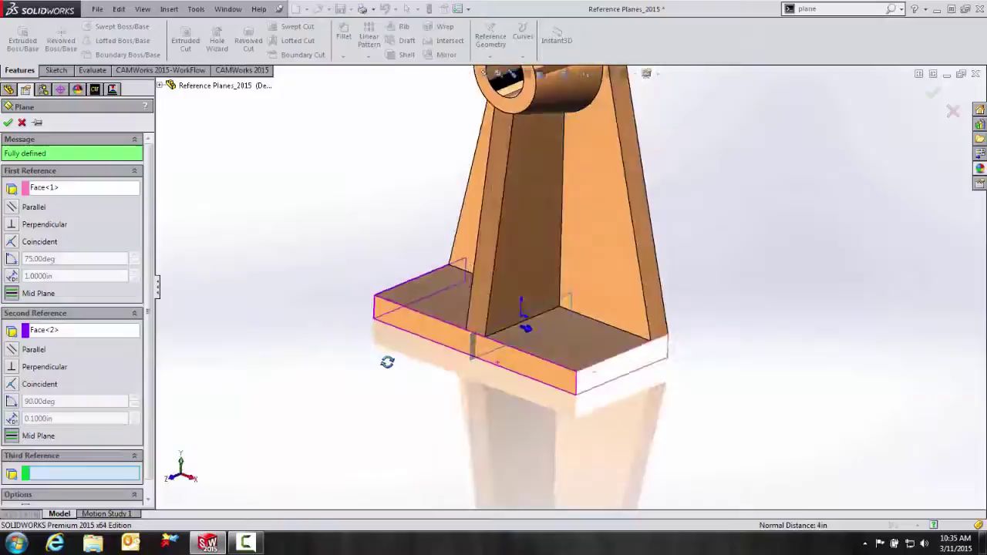
scroll(486, 389, "down", 3)
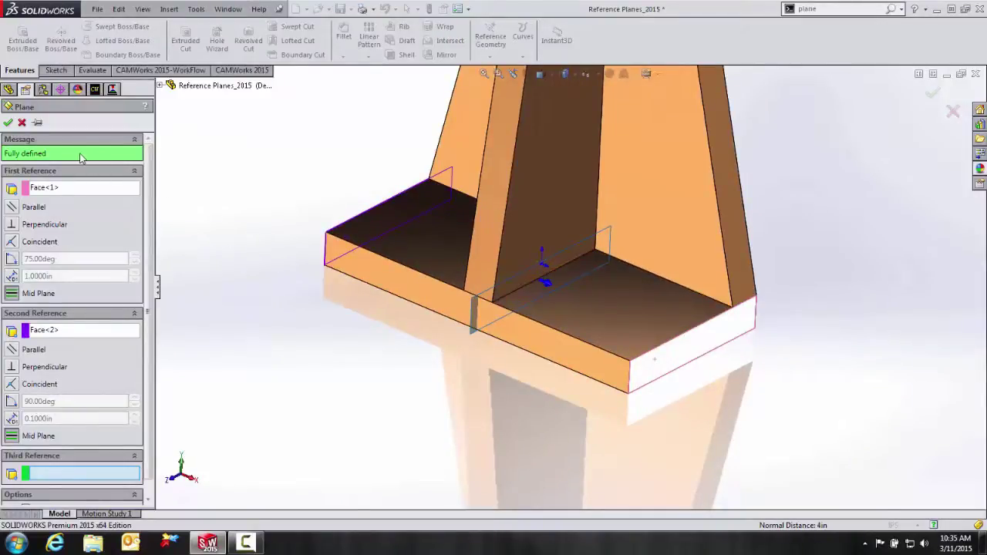
left_click(8, 124)
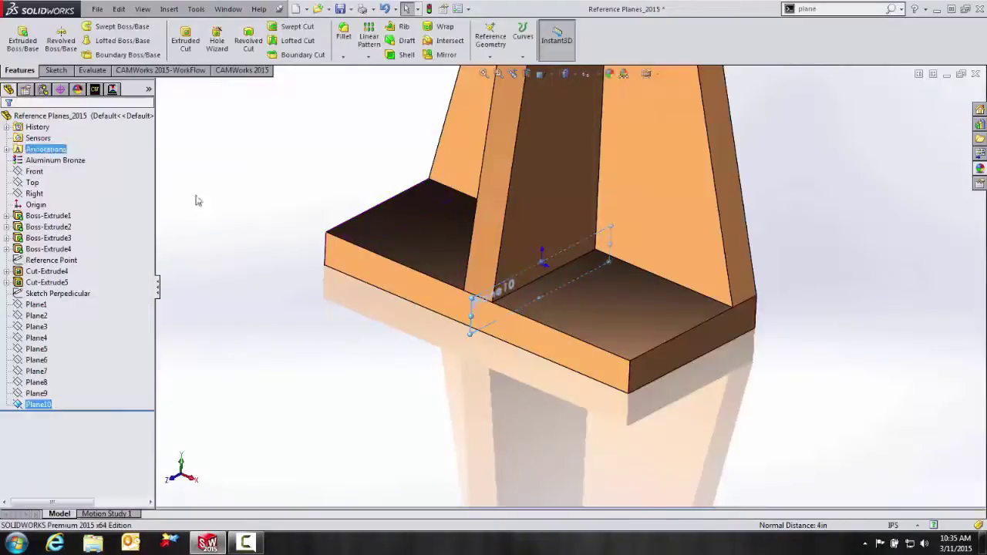
Step: Hide Plane10 from the FeatureManager tree
left_click(256, 201)
middle_click_drag(451, 418, 323, 393)
left_click(39, 405)
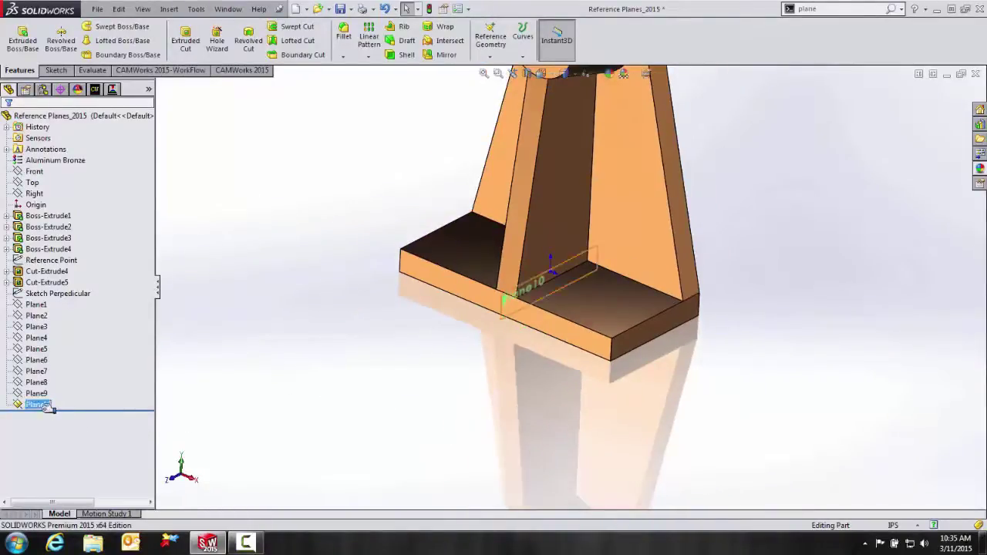
right_click(39, 406)
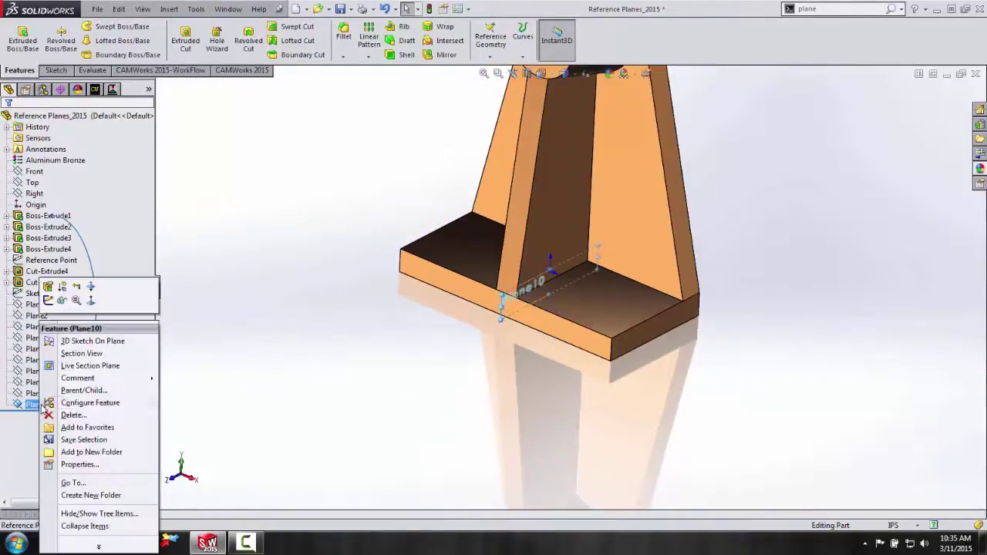
left_click(62, 301)
Step: Return the bracket to the isometric view and bring up the recent-commands shortcut menu
scroll(535, 375, "up", 3)
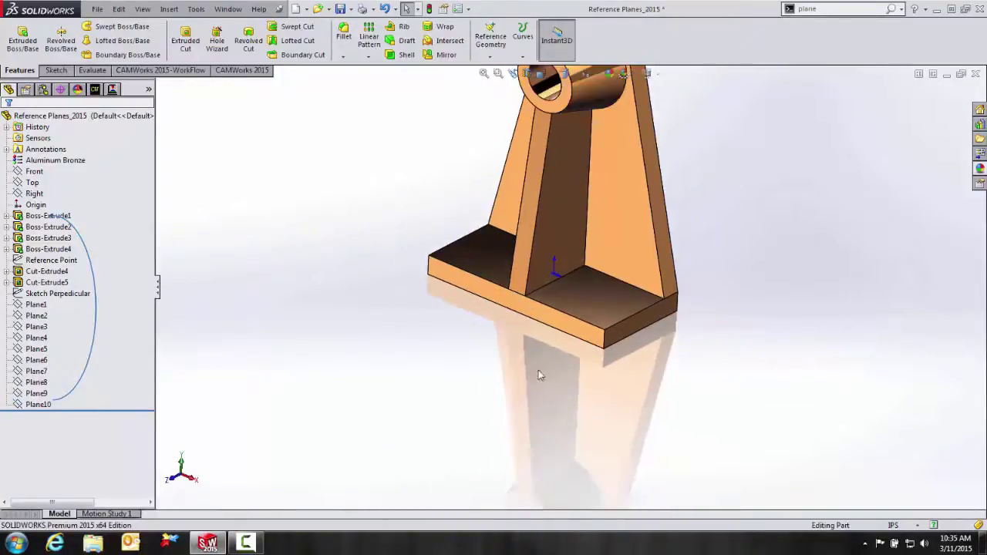
scroll(588, 274, "up", 2)
key("space")
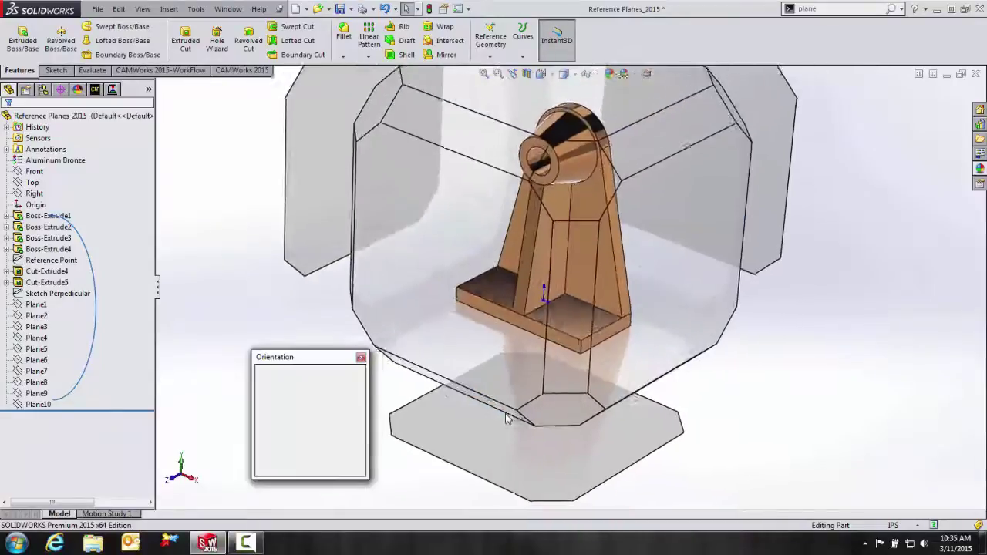
left_click(348, 390)
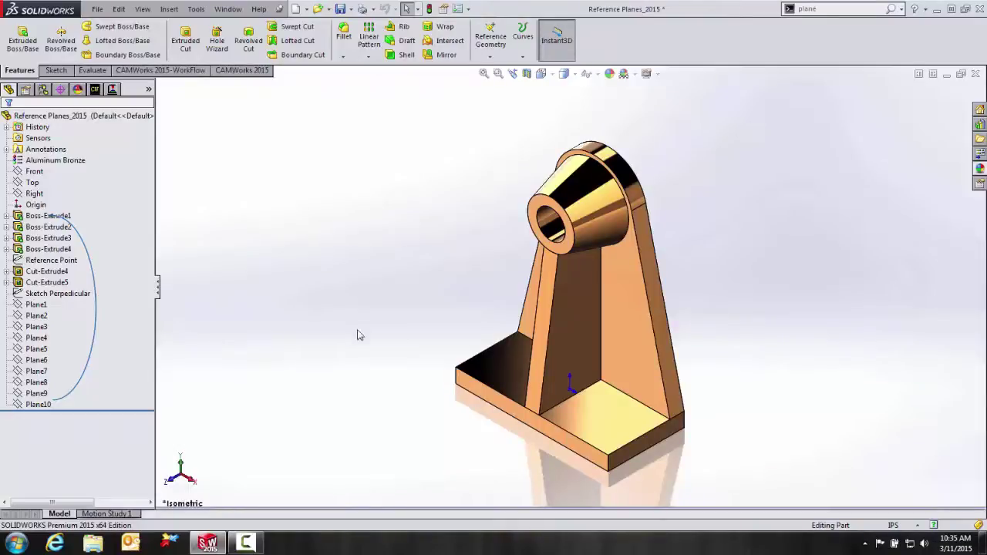
right_click(313, 165)
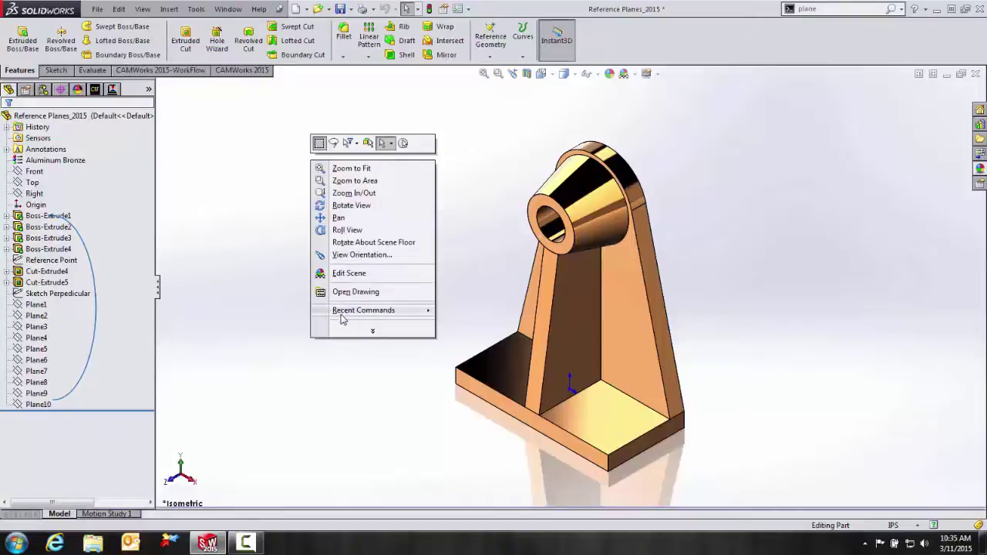
Step: Create Plane11 through the base's front bottom corner, parallel to the screen, and orbit to view it
left_click(444, 335)
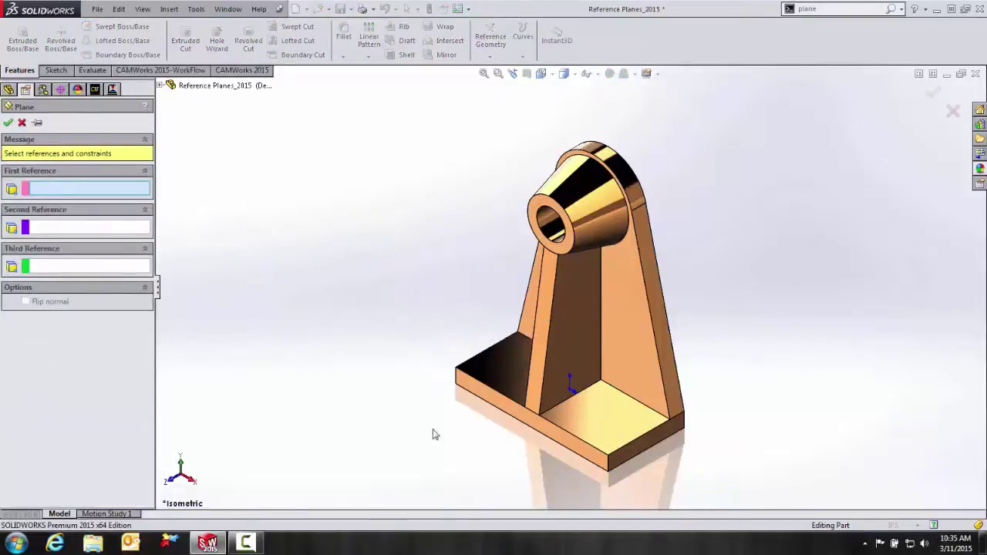
left_click(609, 461)
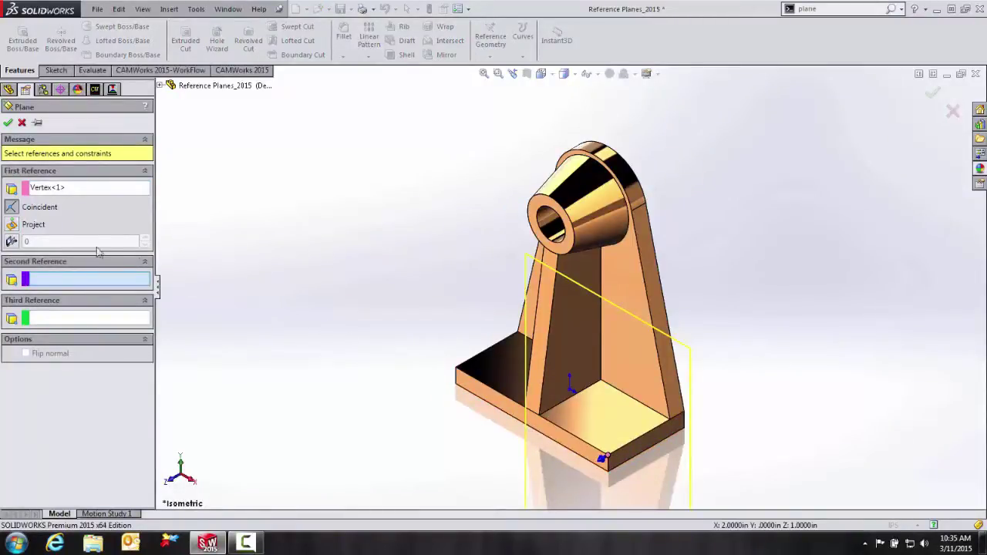
left_click(12, 242)
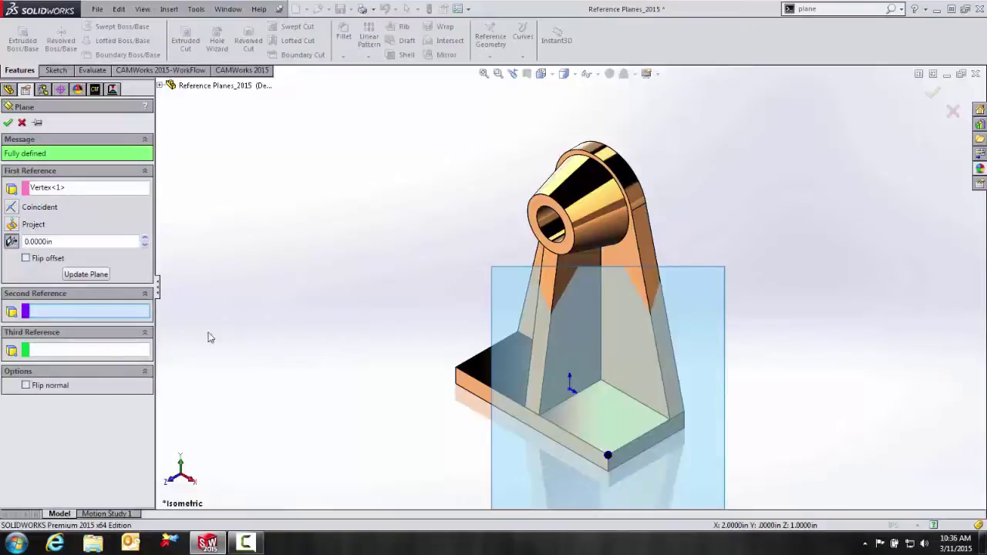
key("f")
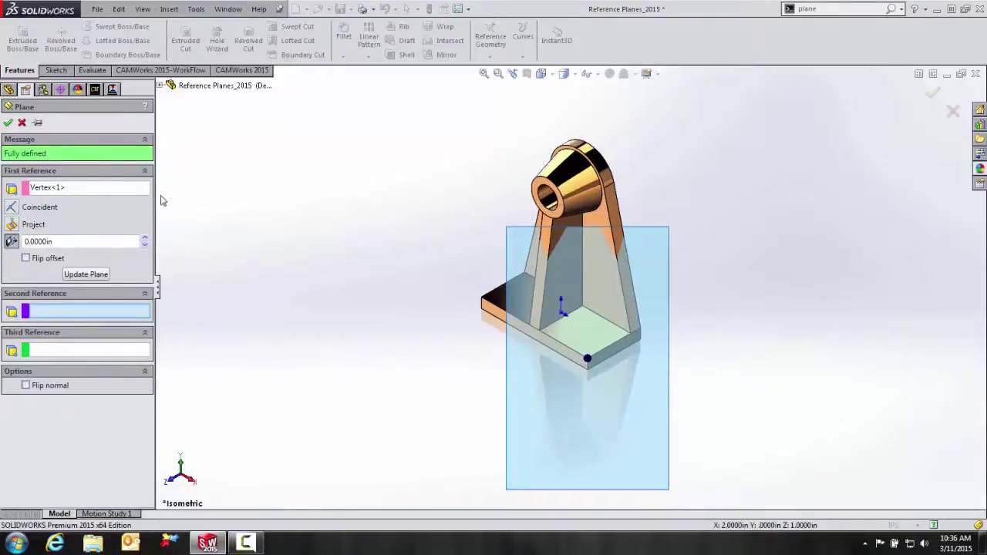
right_click(194, 215)
left_click(210, 265)
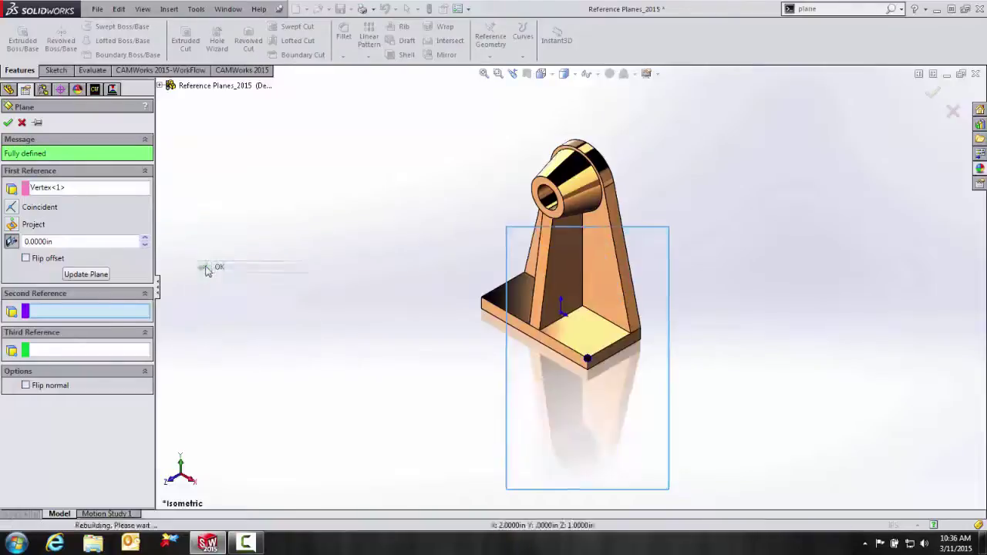
left_click(336, 335)
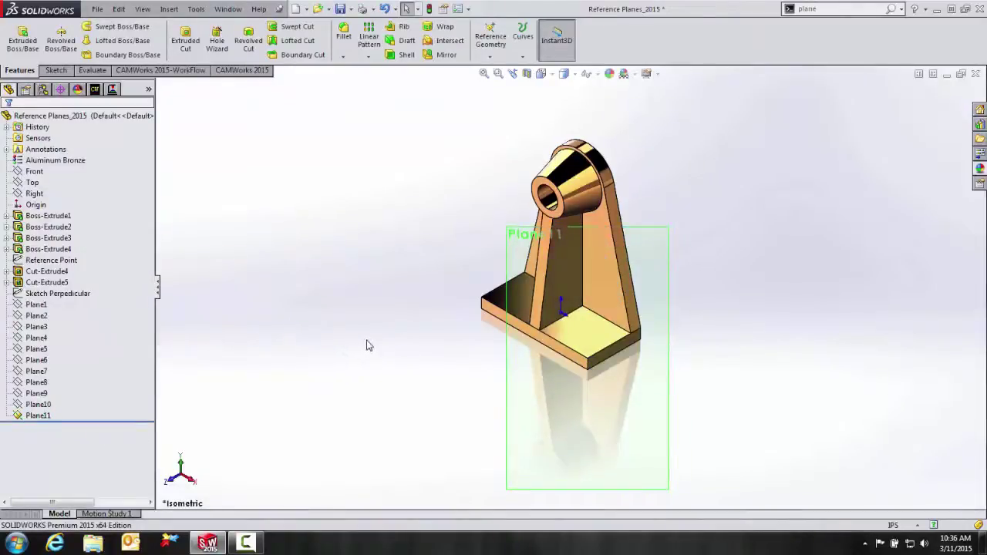
middle_click_drag(370, 342, 404, 331)
middle_click_drag(434, 330, 378, 333)
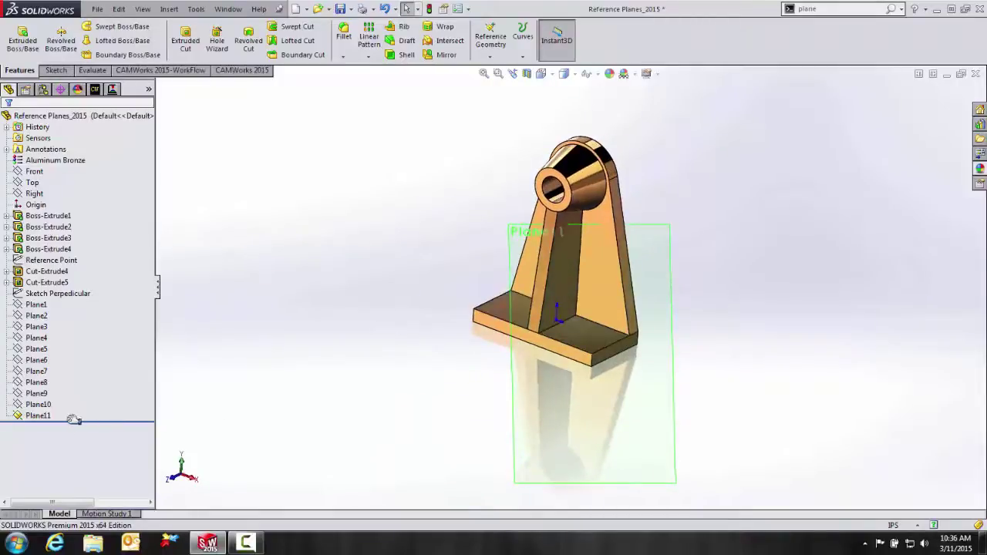
Step: Hide Plane11 from the FeatureManager tree
left_click(40, 417)
right_click(41, 417)
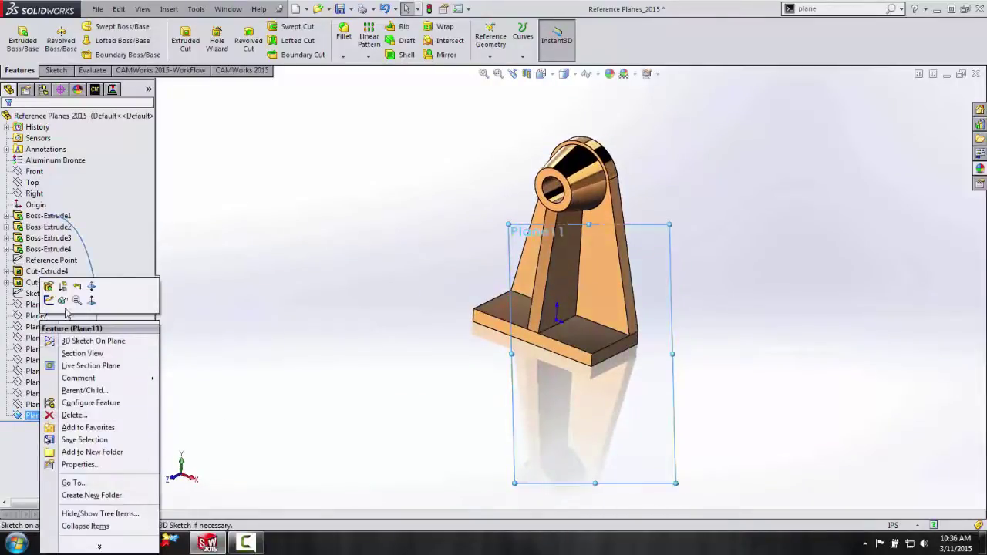
left_click(62, 301)
middle_click_drag(599, 334, 669, 399)
Step: Switch the bracket to the isometric view and zoom in for a closer look
key("space")
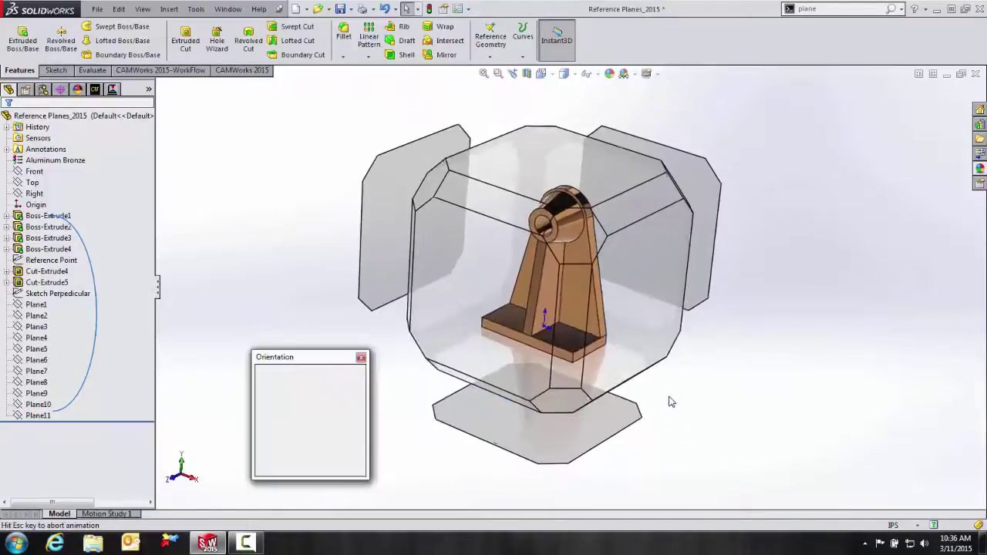
left_click(351, 392)
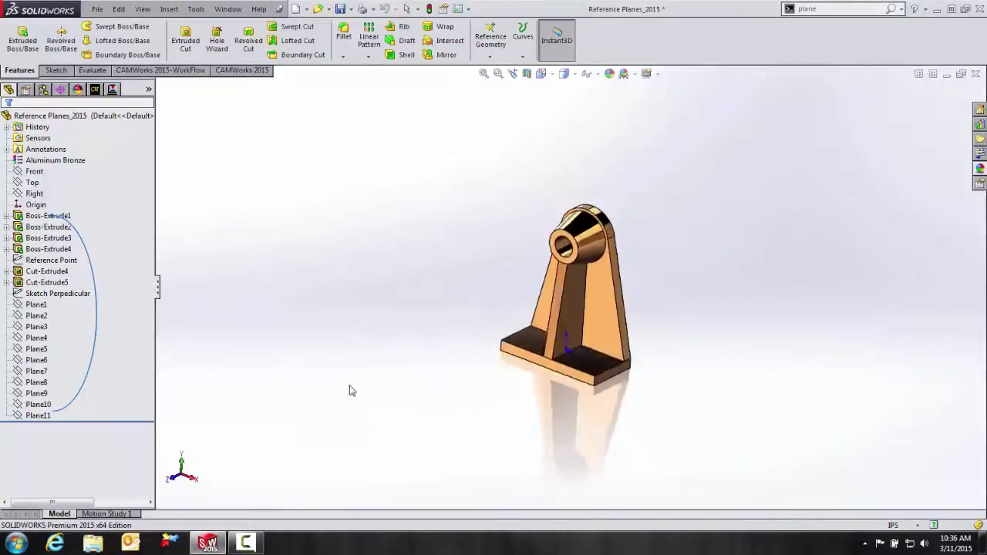
mouse_move(664, 458)
middle_mouse_down()
mouse_move(576, 319)
mouse_move(548, 234)
middle_mouse_up()
scroll(546, 239, "down", 2)
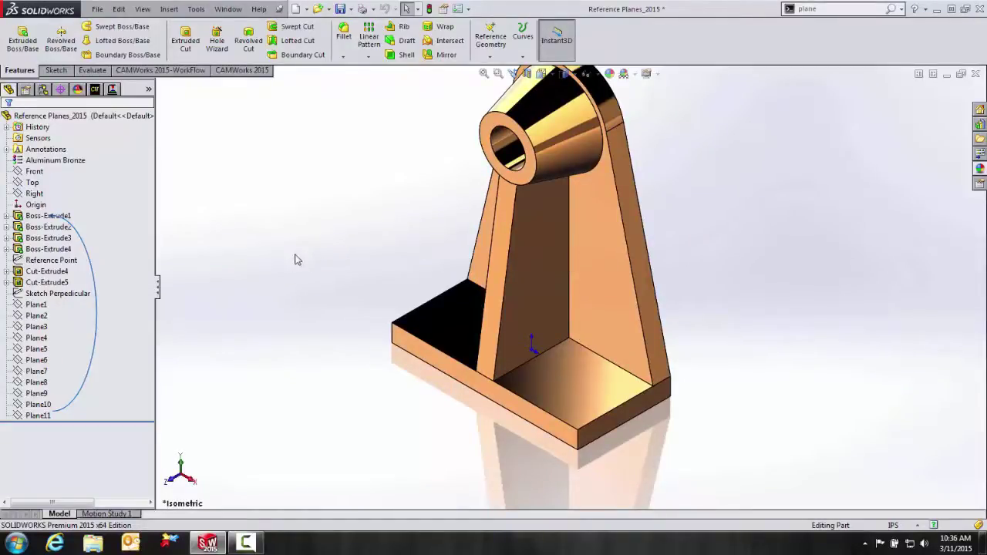
Step: Show the Sketch Perpendicular curve and refit the model in the view
left_click(64, 299)
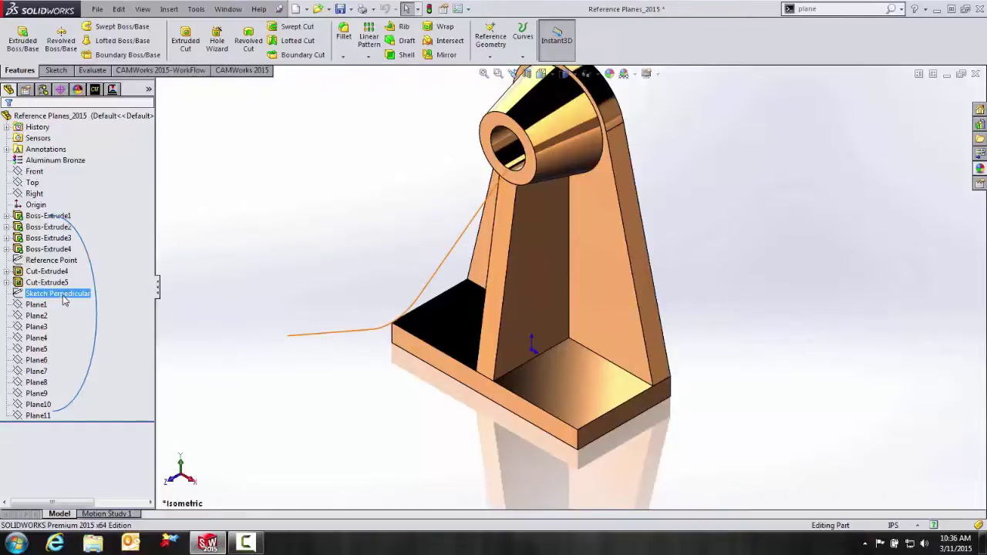
left_click(63, 299)
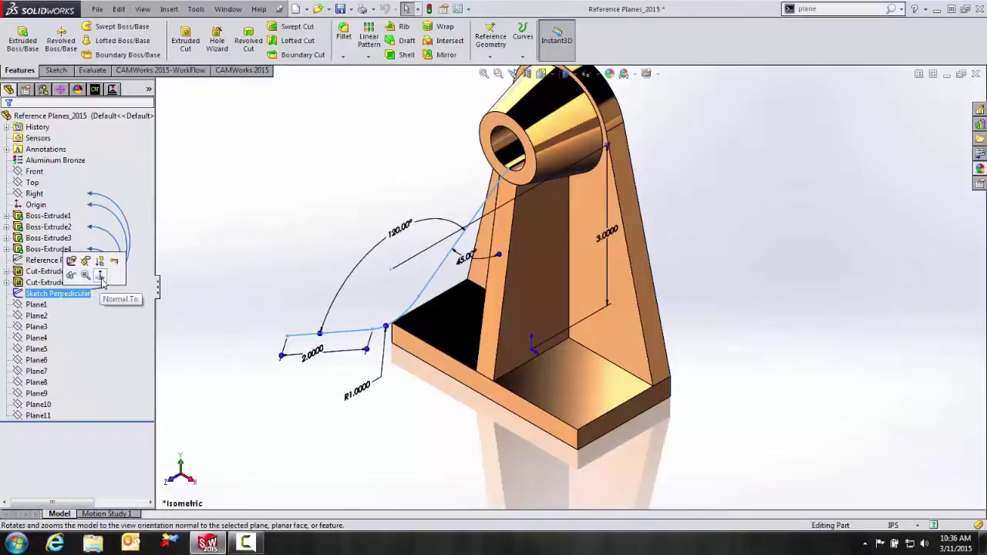
left_click(74, 279)
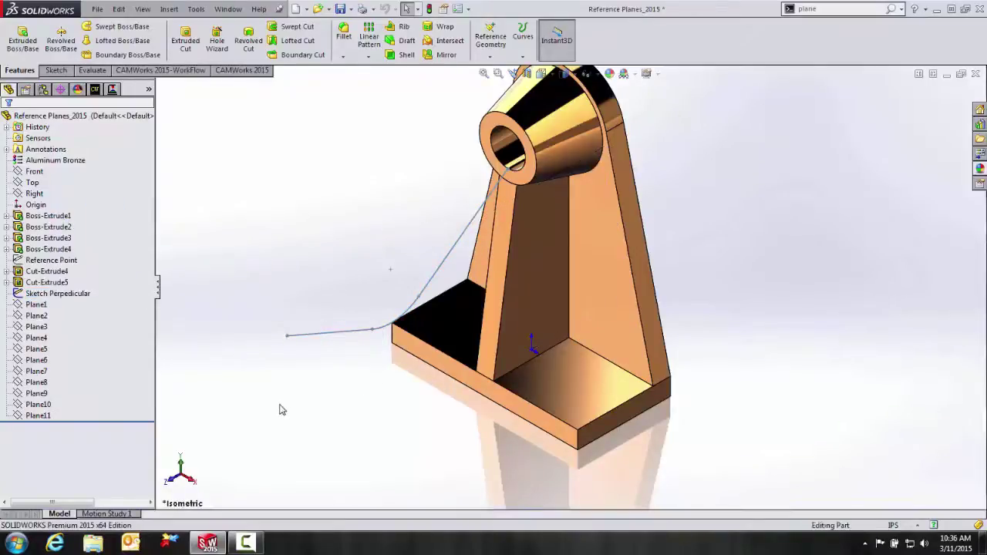
key("ctrl+7")
Step: Create Plane12 through Point6, the line's outer end, perpendicular to Line3
right_click(278, 174)
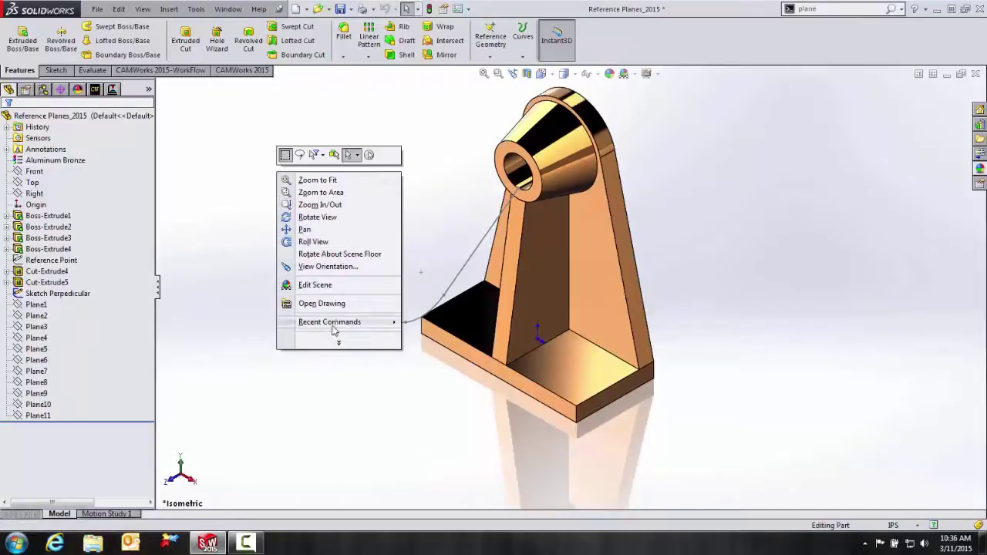
mouse_move(378, 322)
left_click(409, 364)
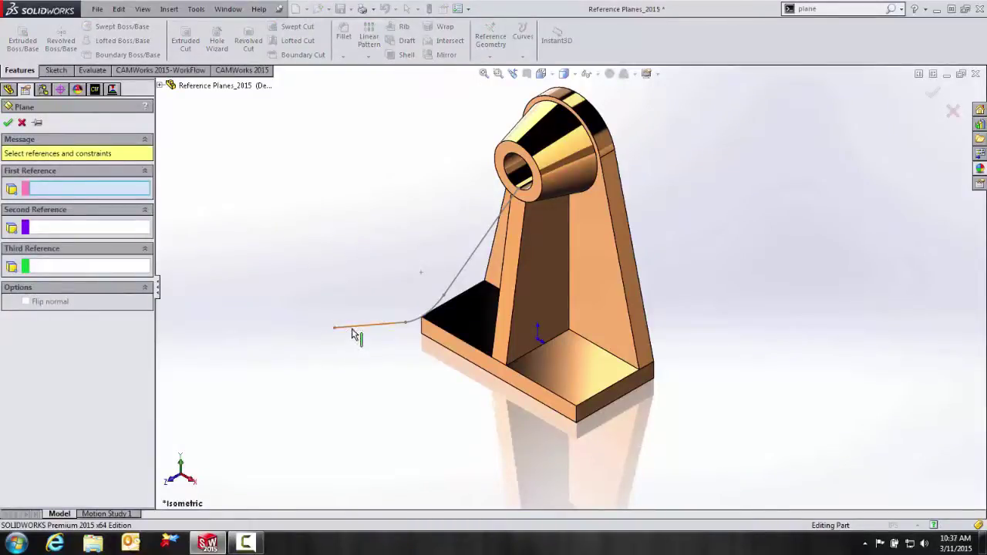
left_click(333, 329)
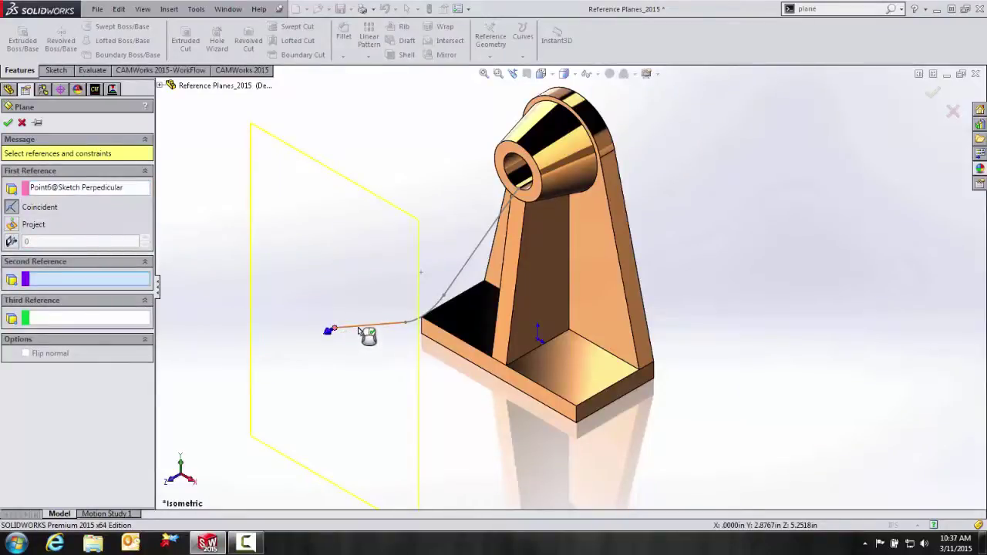
left_click(359, 330)
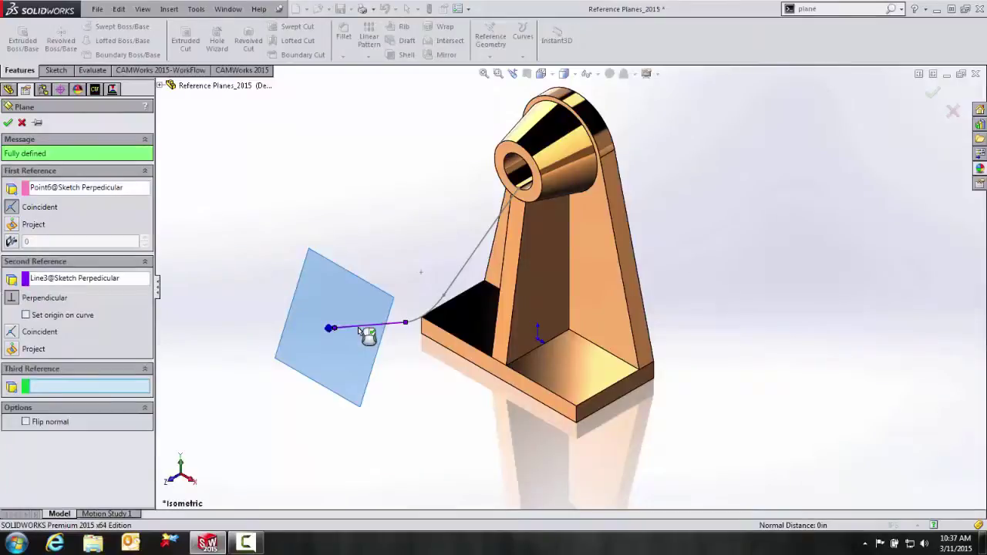
right_click(363, 332)
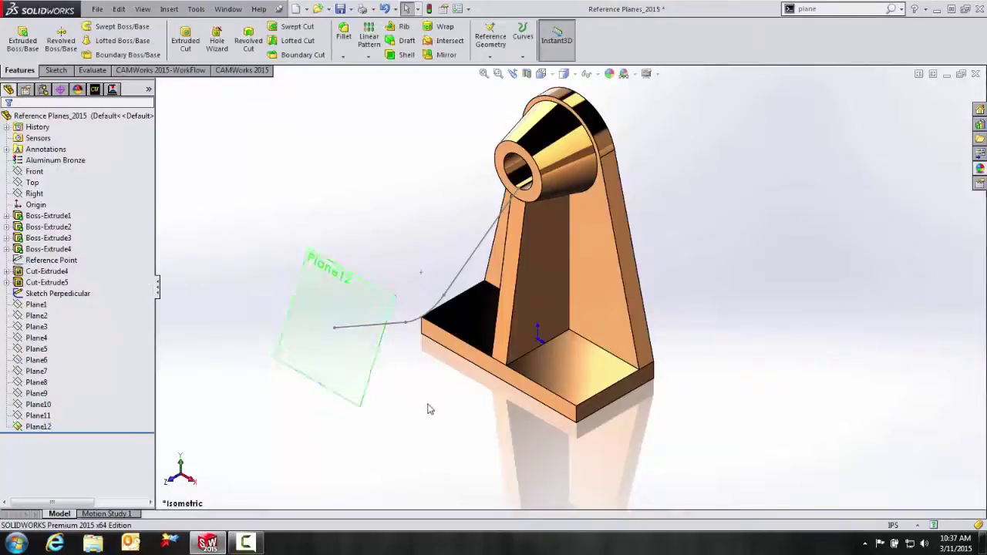
Step: Orbit, then switch to the Right view to check Plane12 against the sketch line
middle_click_drag(429, 407, 379, 352)
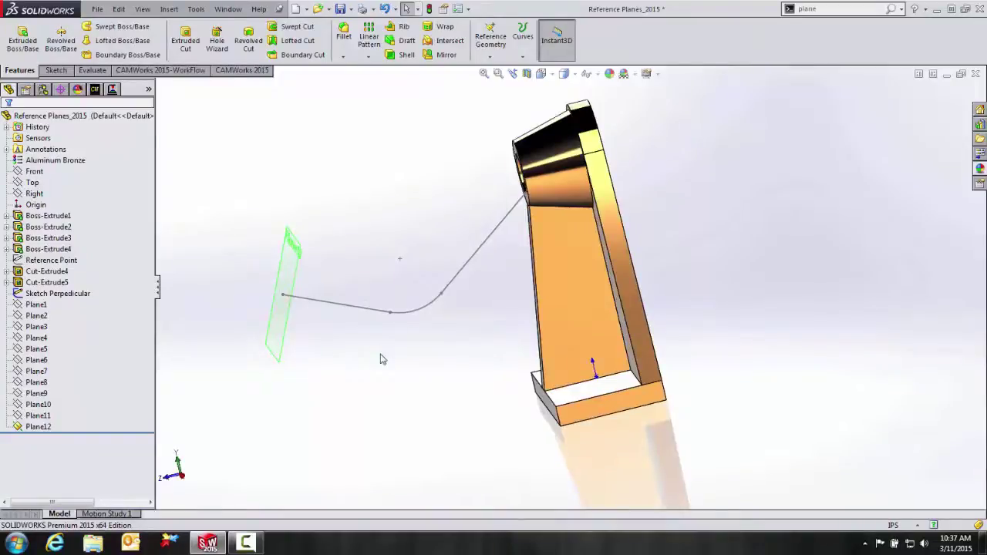
key("space")
mouse_move(522, 333)
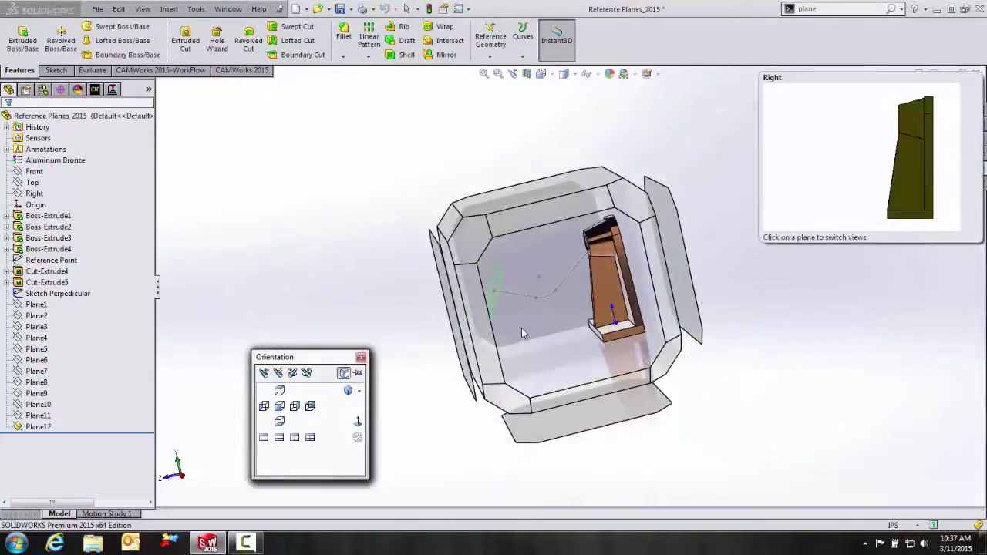
left_click(295, 406)
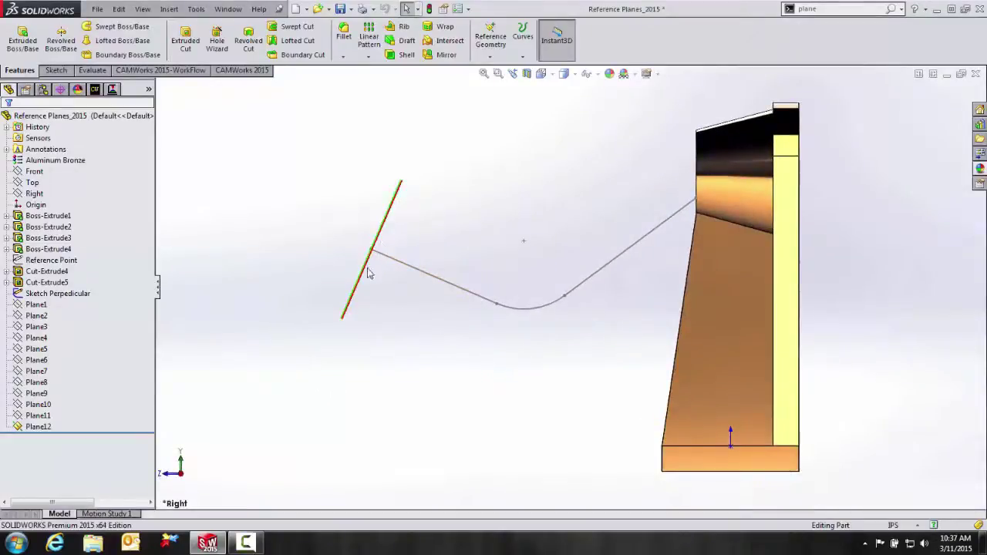